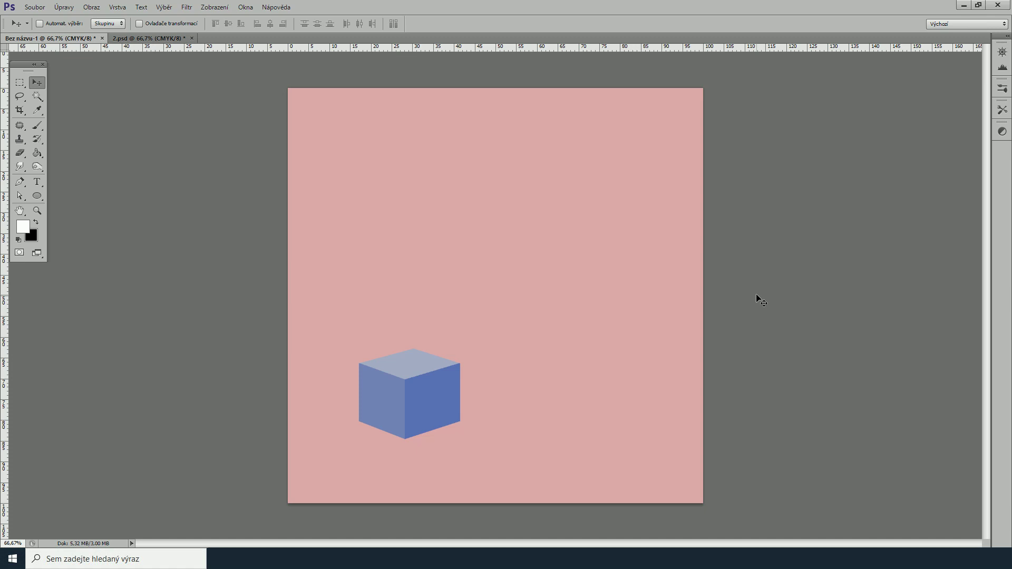
- Show the Layers panel from Okna > Vrstvy, listing the single background layer
click(246, 7)
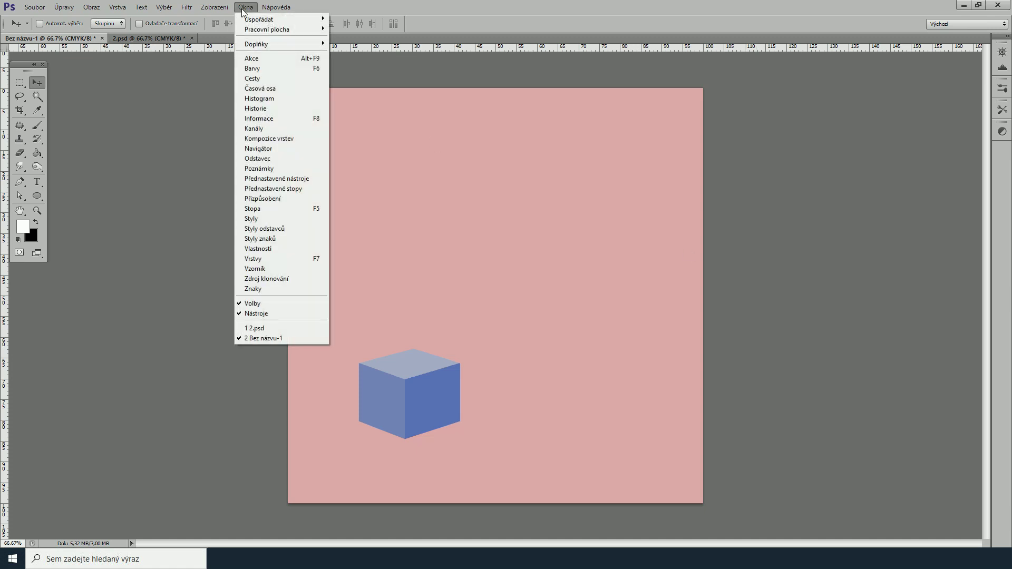
click(247, 259)
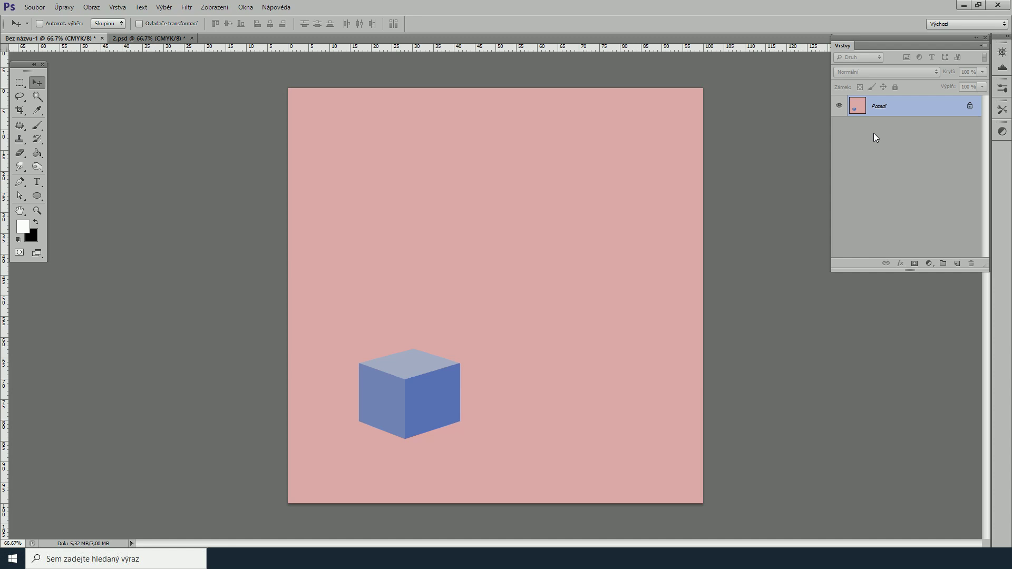
- Set the Pen tool to Cesta (path) mode with the Zkombinovat tvary path operation
click(20, 183)
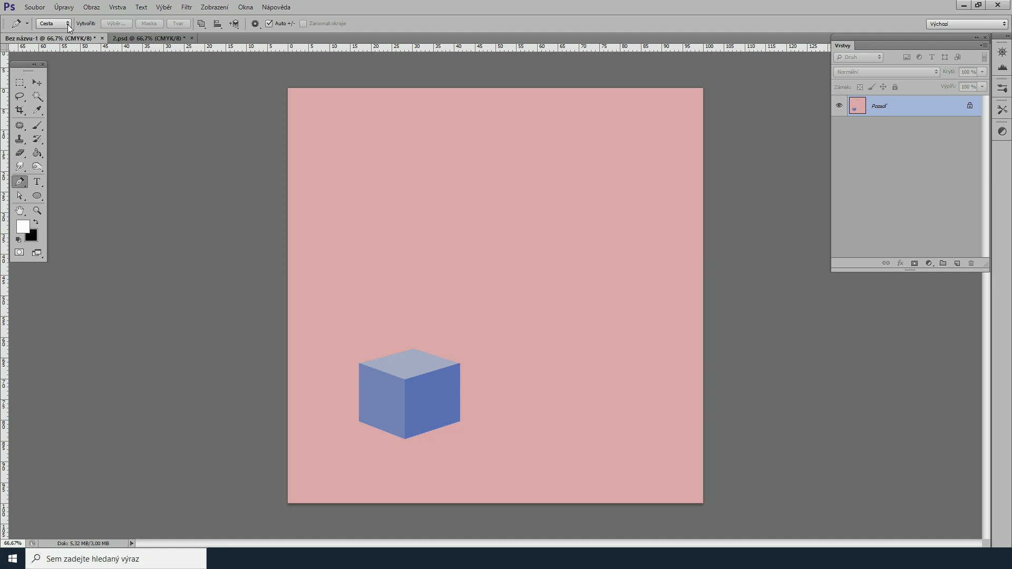
click(69, 28)
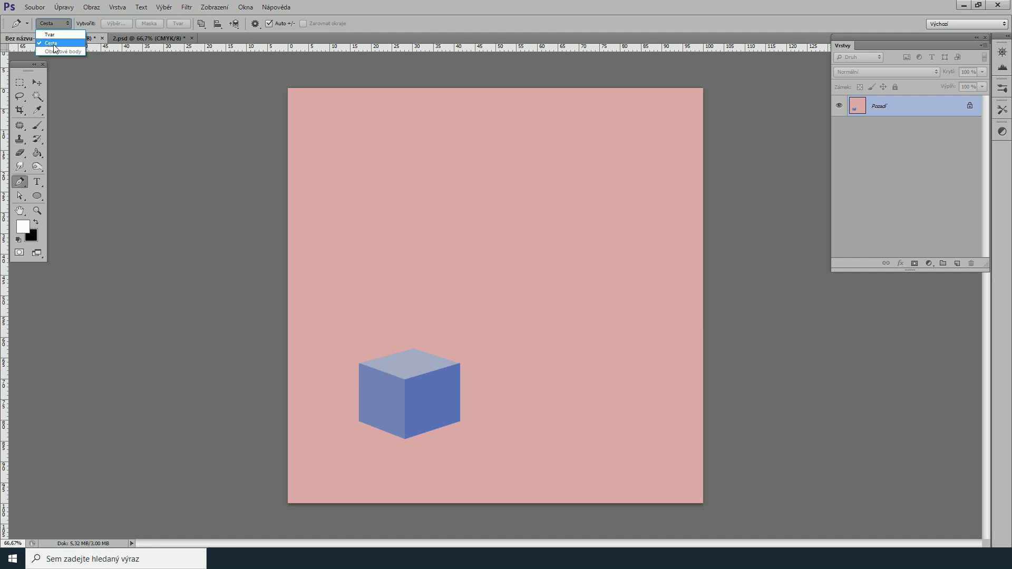
click(54, 44)
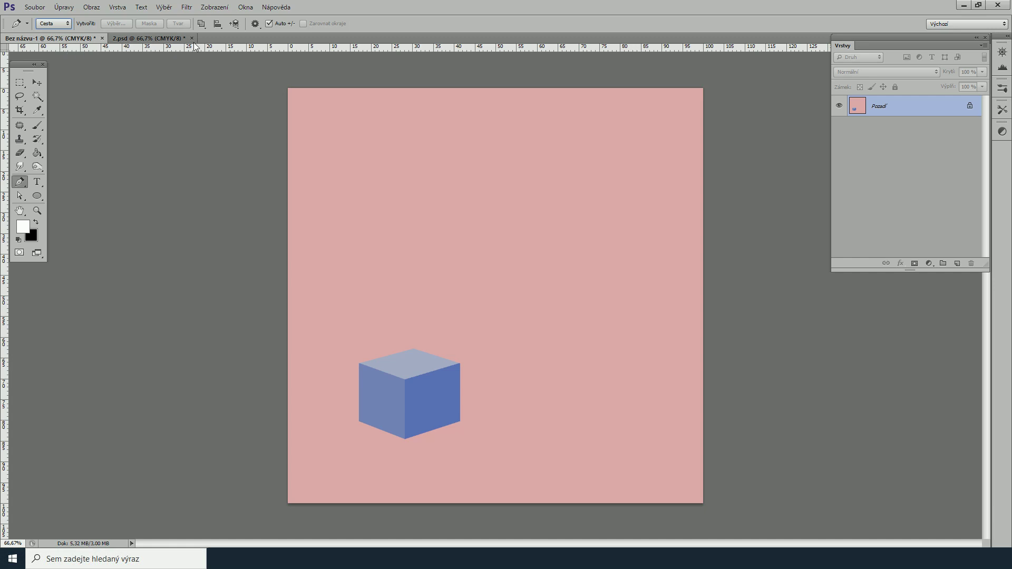
click(202, 25)
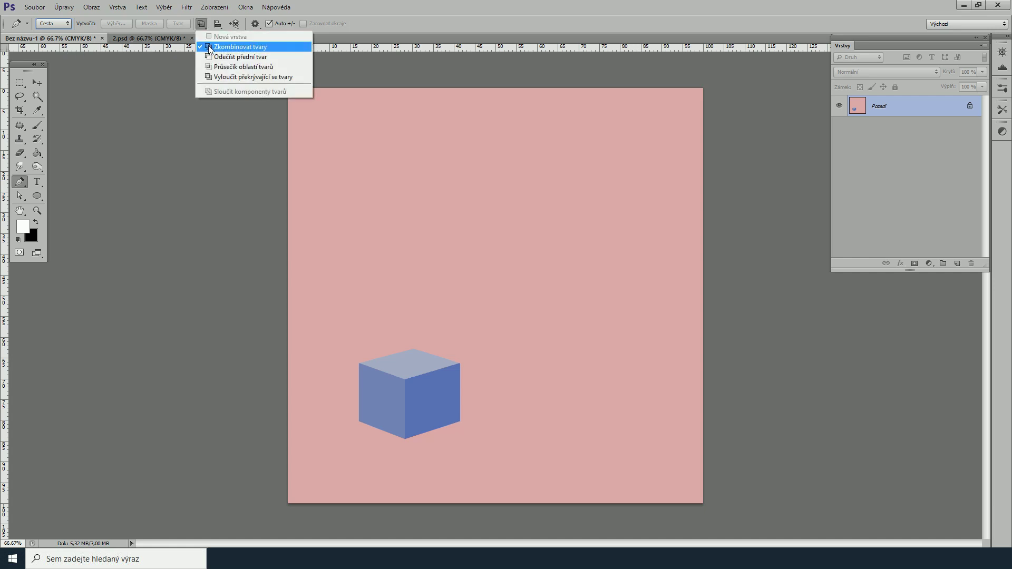
click(210, 47)
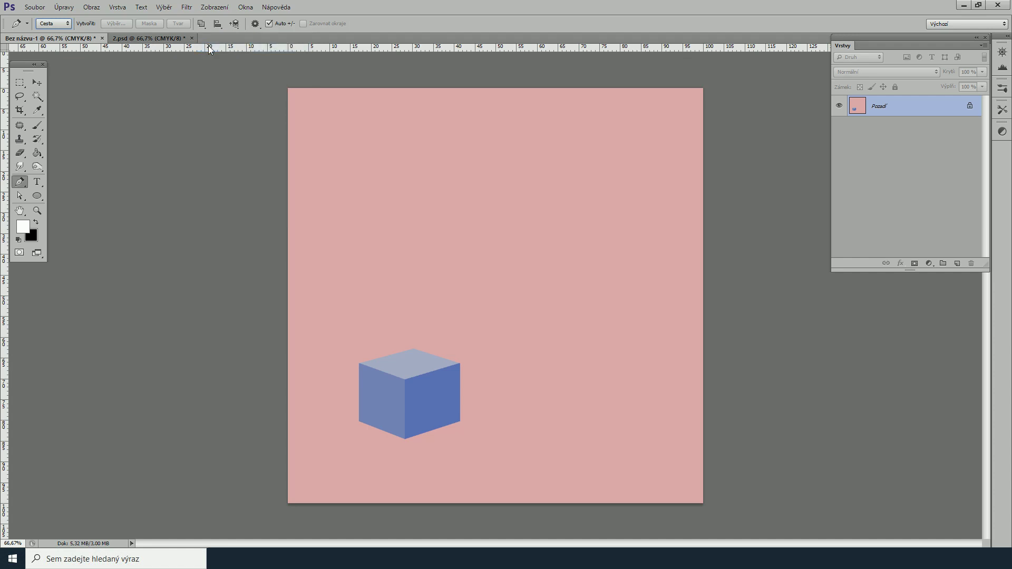
- Show the Paths panel and zoom in around the blue cube
click(246, 8)
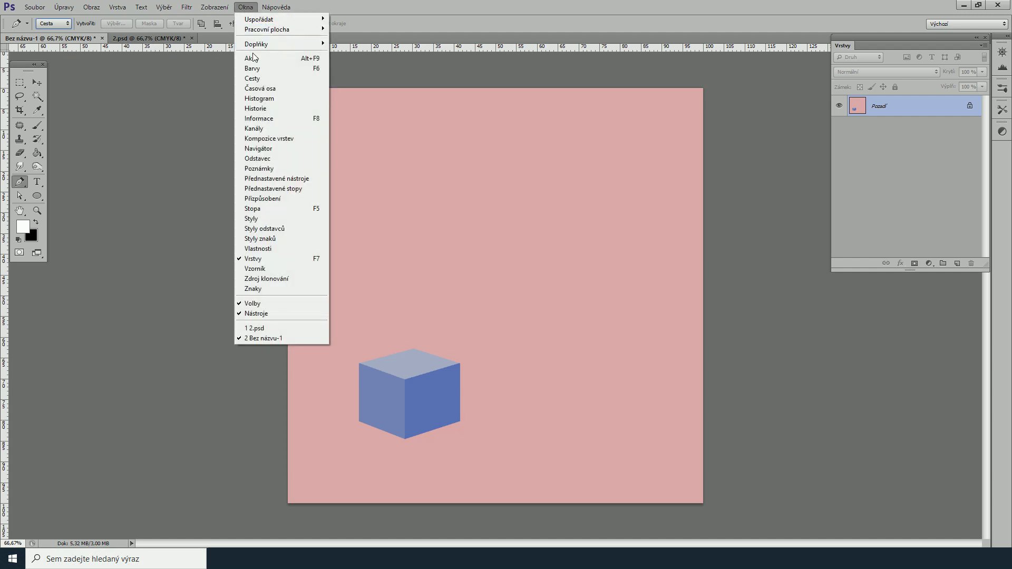
click(253, 78)
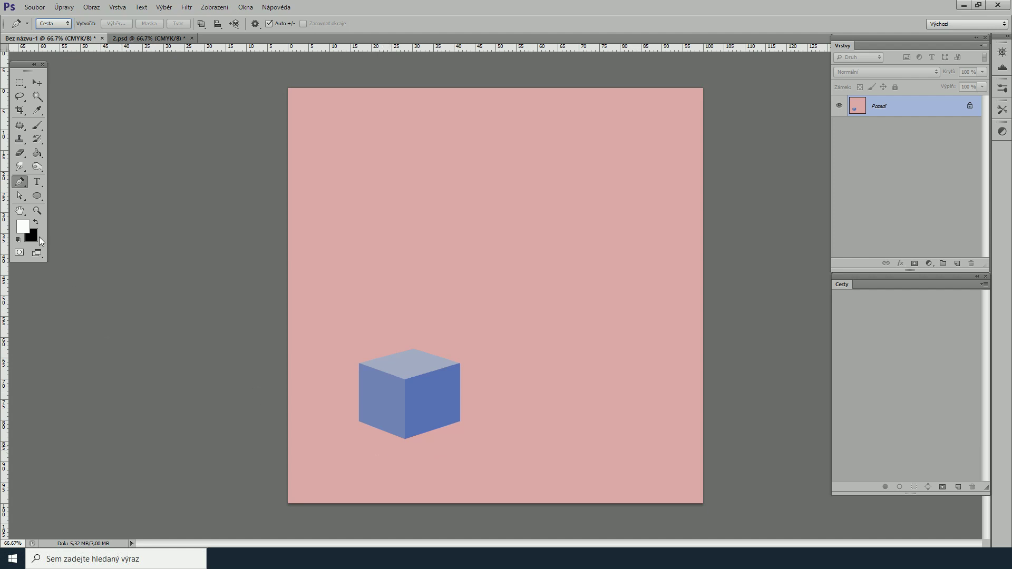
click(36, 210)
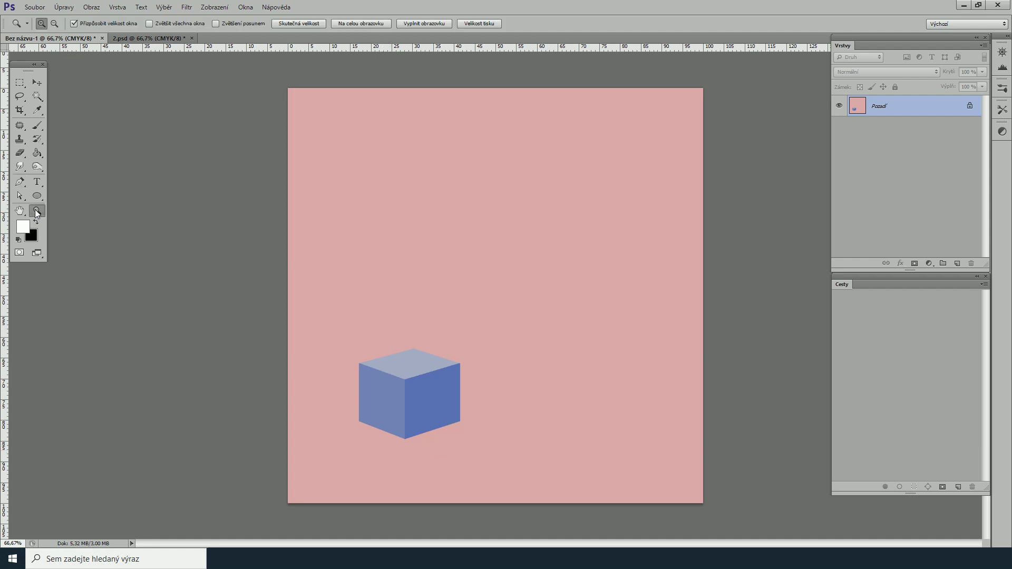
drag(324, 327, 501, 461)
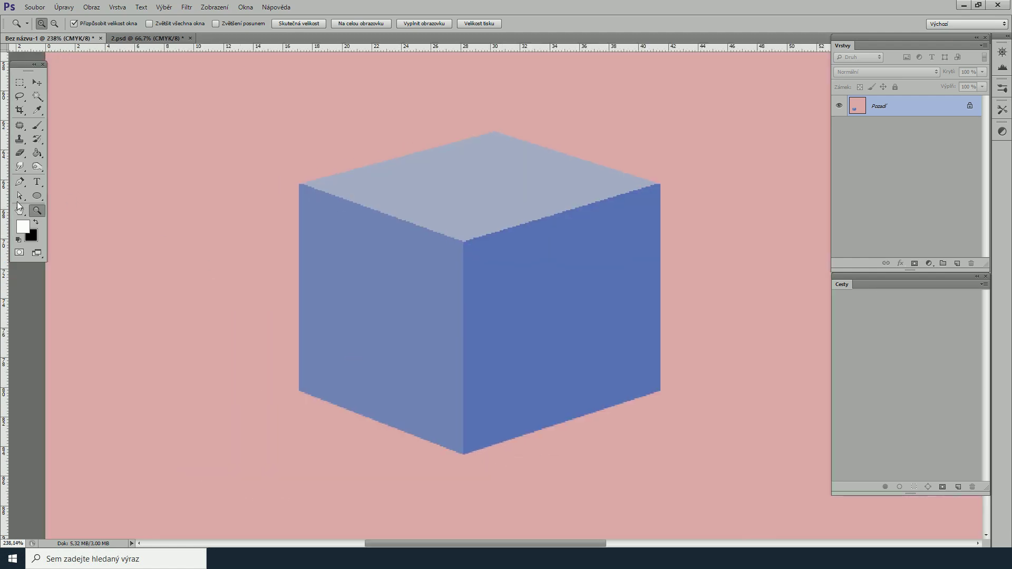
- Trace a closed Pen path through the cube's six outer corners
click(20, 182)
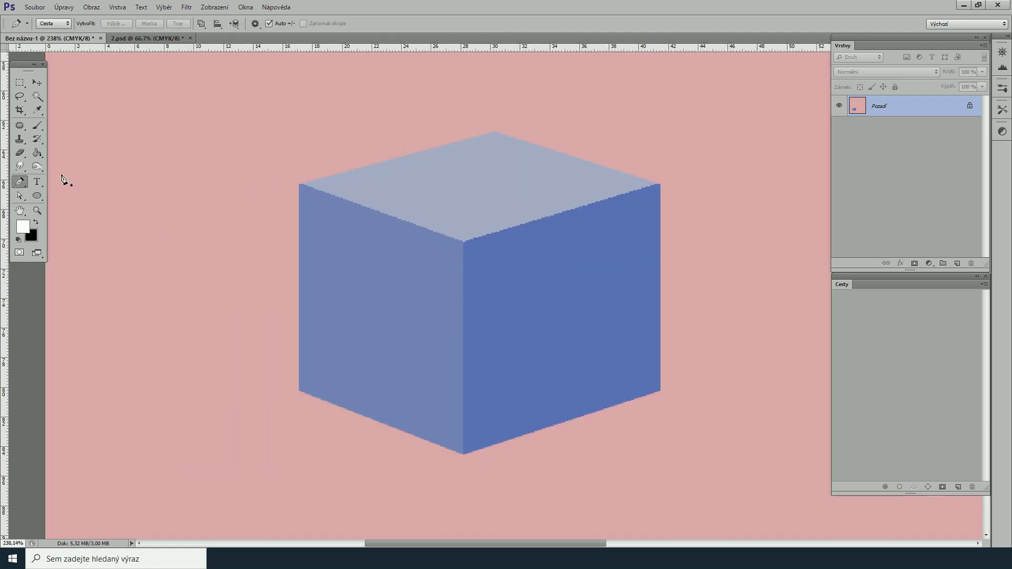
click(495, 131)
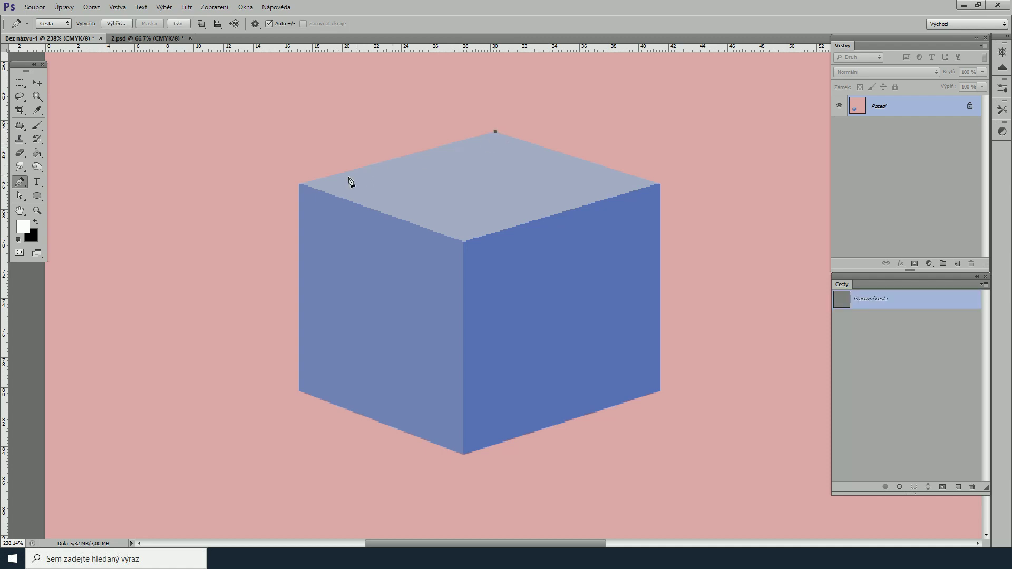
click(300, 185)
click(300, 390)
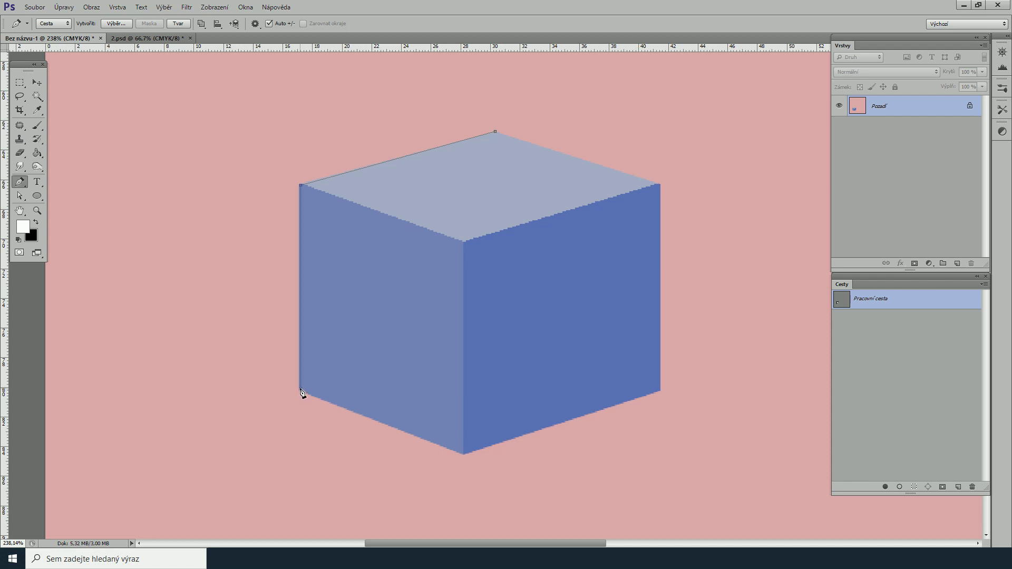
click(463, 453)
click(661, 389)
click(661, 184)
click(496, 132)
- Save the work path from the Paths panel menu under the name Krychle
click(984, 285)
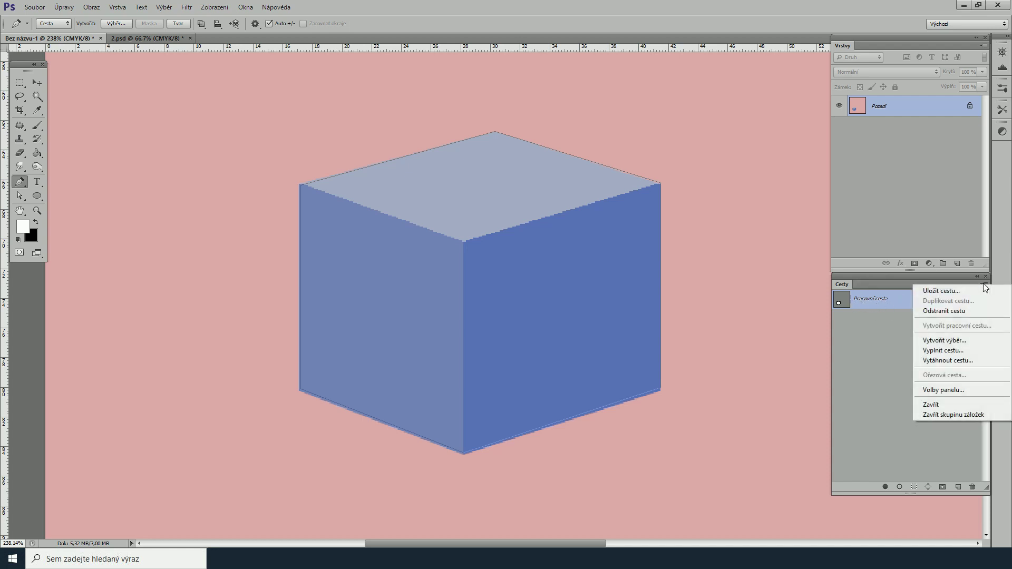
click(943, 293)
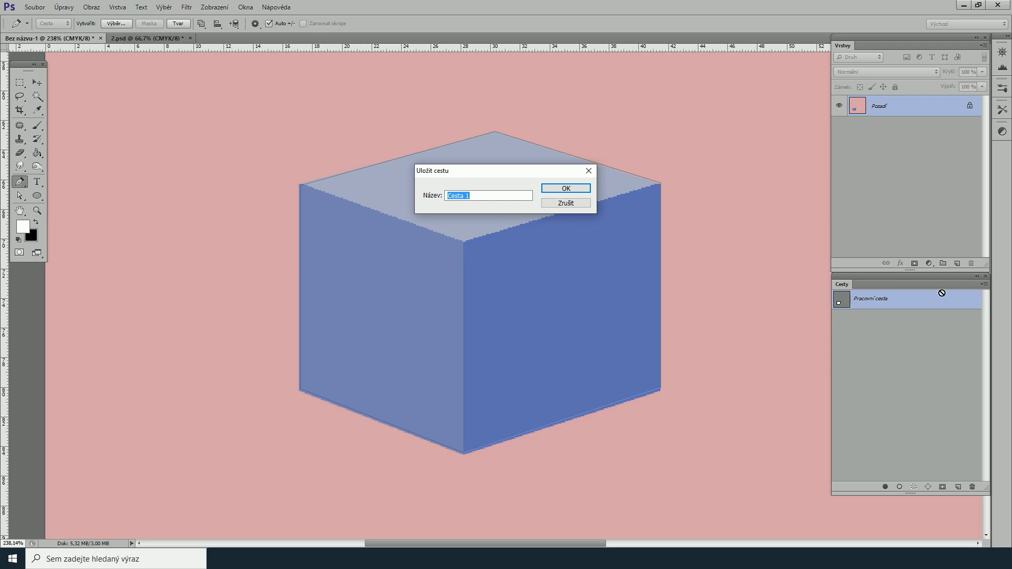
text(Krychle)
key(Return)
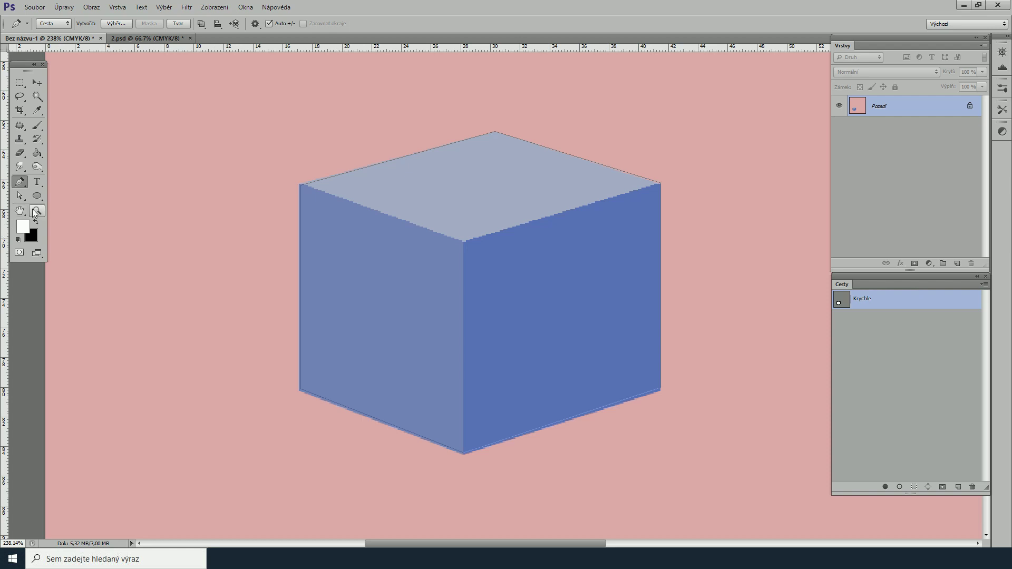
- Zoom in and drag the Krychle path's apex anchor onto the cube's top corner
click(37, 210)
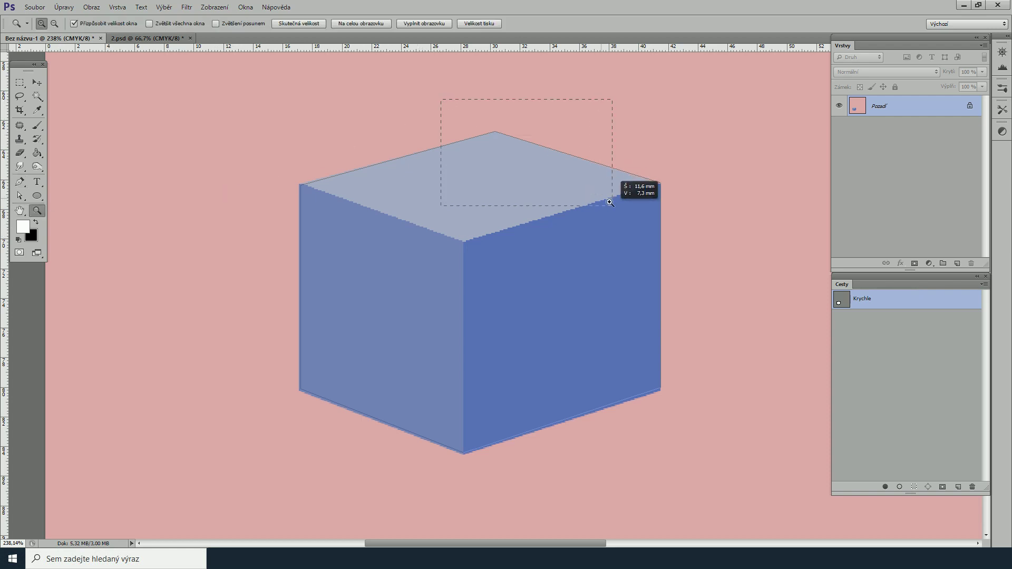
drag(472, 121, 606, 201)
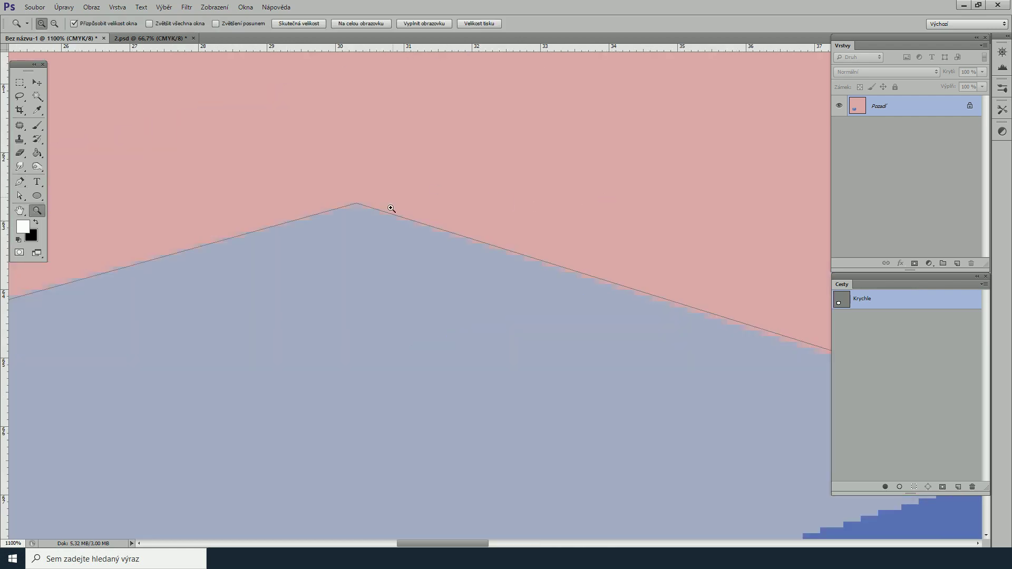
click(355, 204)
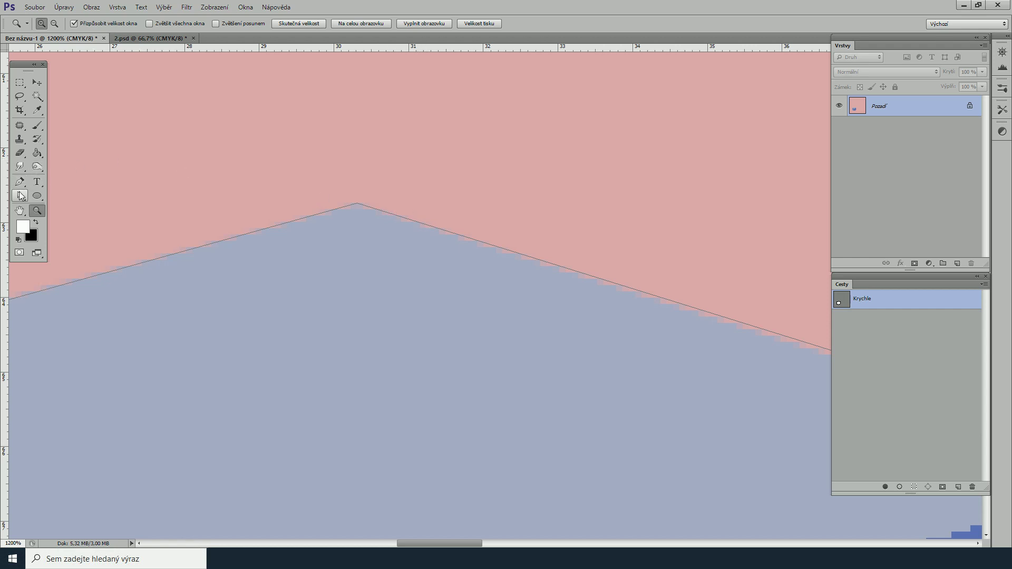
click(19, 196)
drag(357, 202, 356, 210)
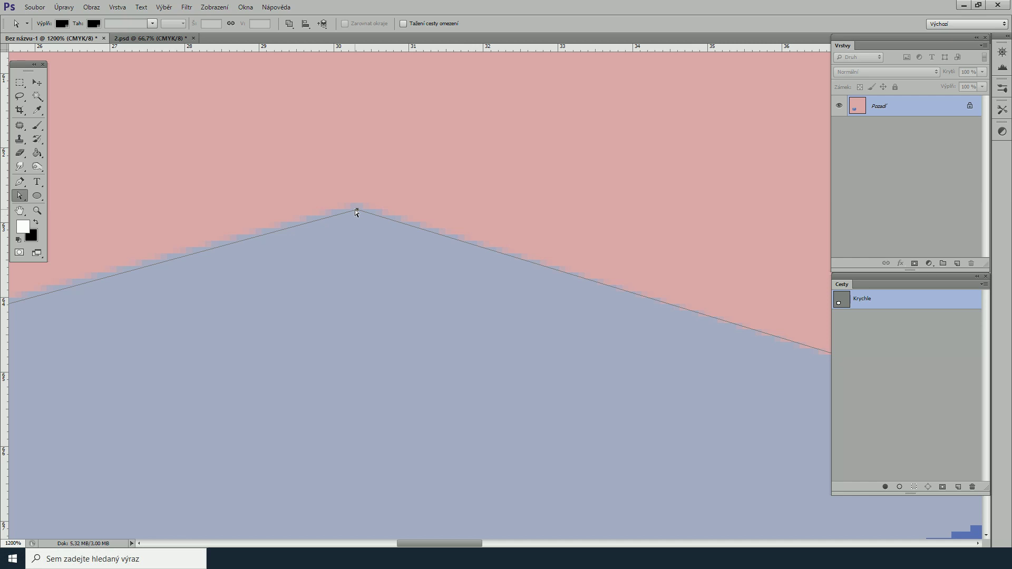
key(ctrl+0)
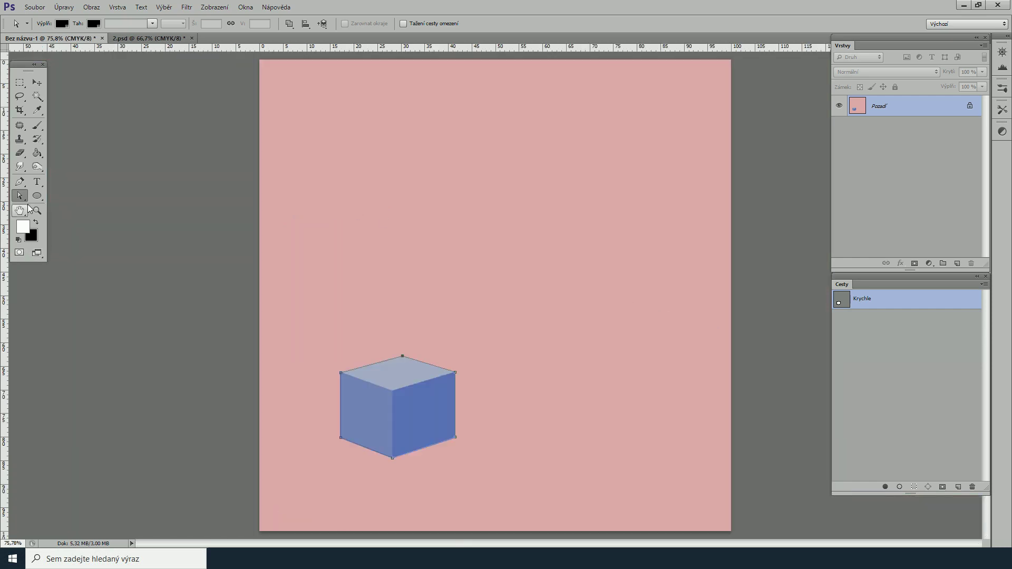
- Zoom into the cube's left corner and nudge the path's left edge onto it
click(37, 210)
drag(333, 358, 366, 387)
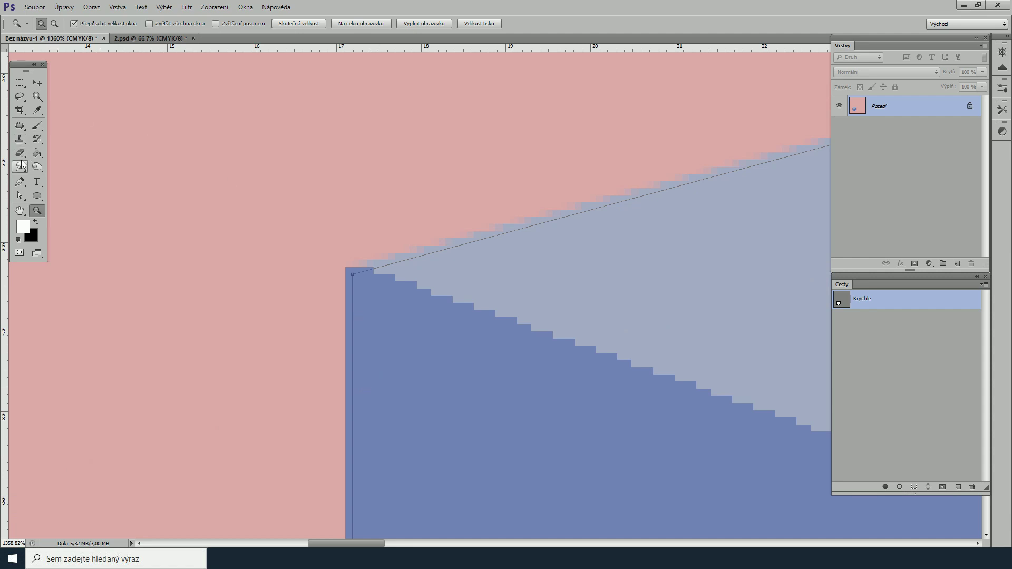
click(20, 196)
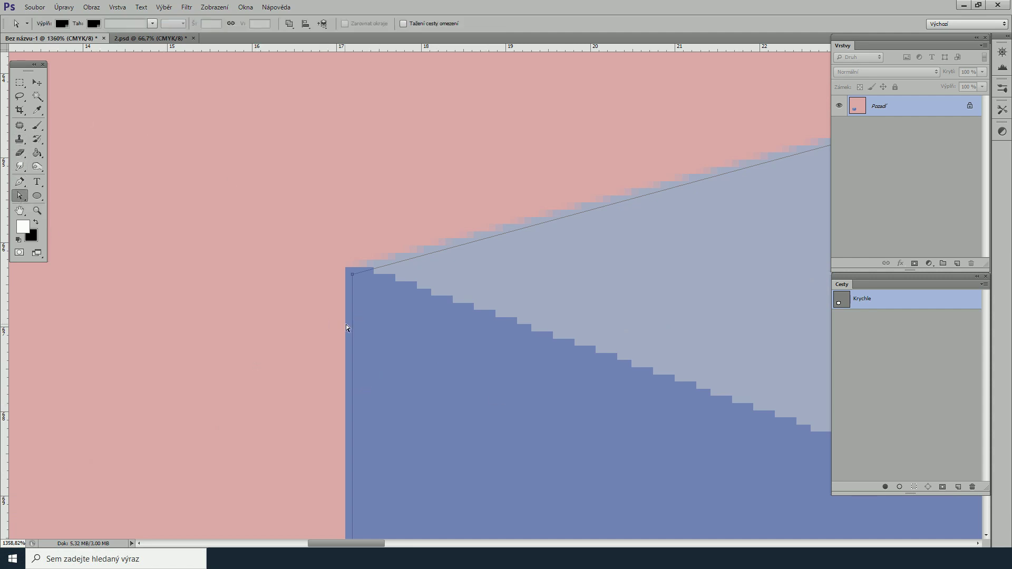
drag(353, 327, 347, 327)
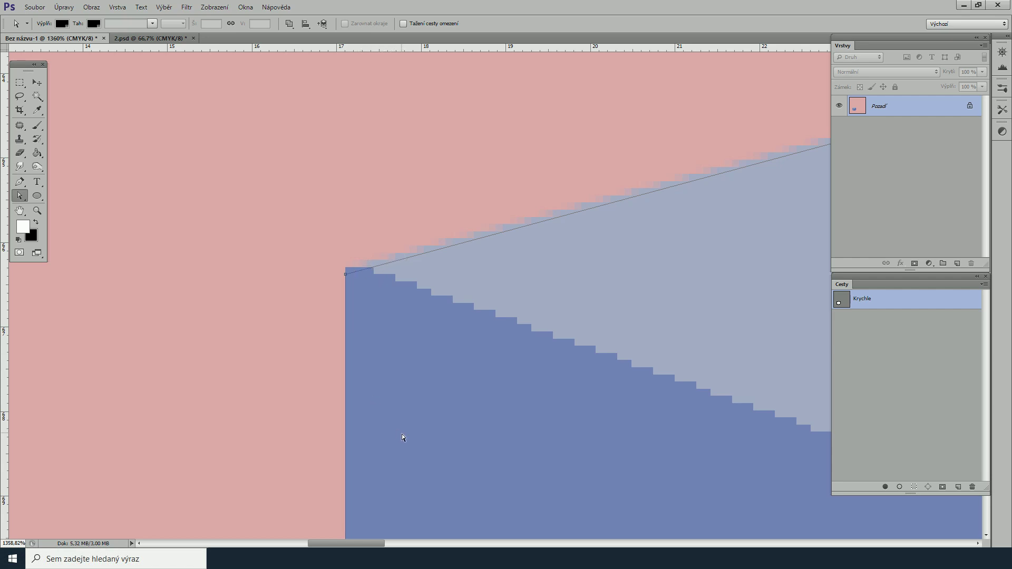
drag(429, 470, 343, 177)
mouse_move(276, 457)
mouse_down()
mouse_move(317, 389)
mouse_move(368, 167)
mouse_up()
drag(395, 528, 405, 151)
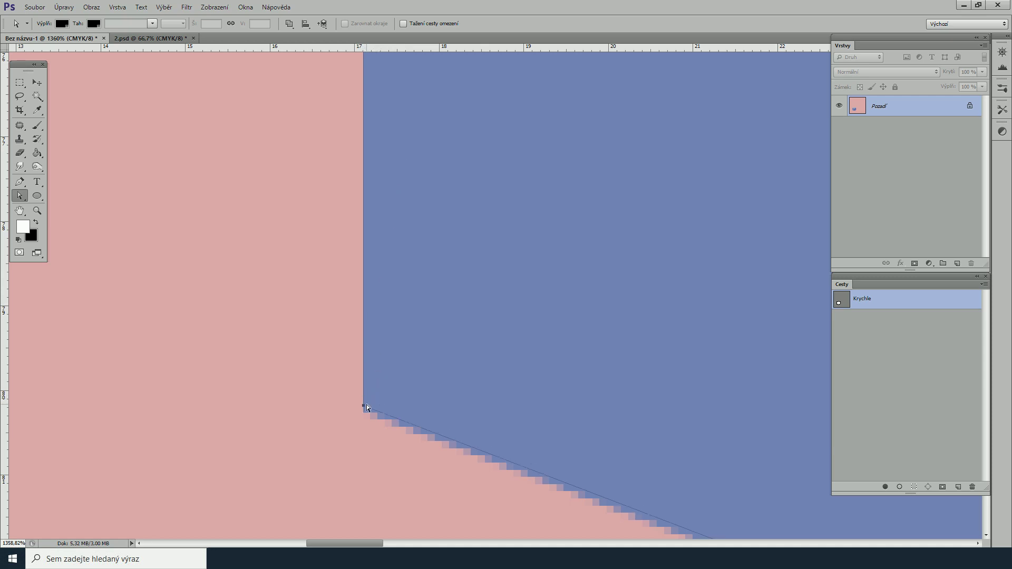
- Pan along the bottom edge and lower the corner anchor onto the cube's edge
drag(561, 389, 258, 194)
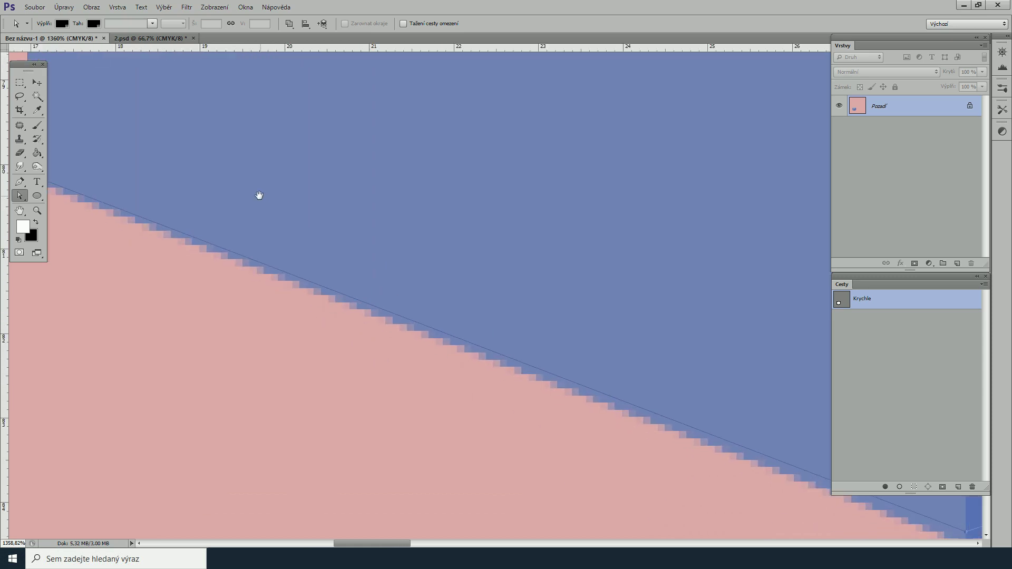
mouse_move(709, 385)
mouse_down()
mouse_move(322, 255)
mouse_move(235, 238)
mouse_up()
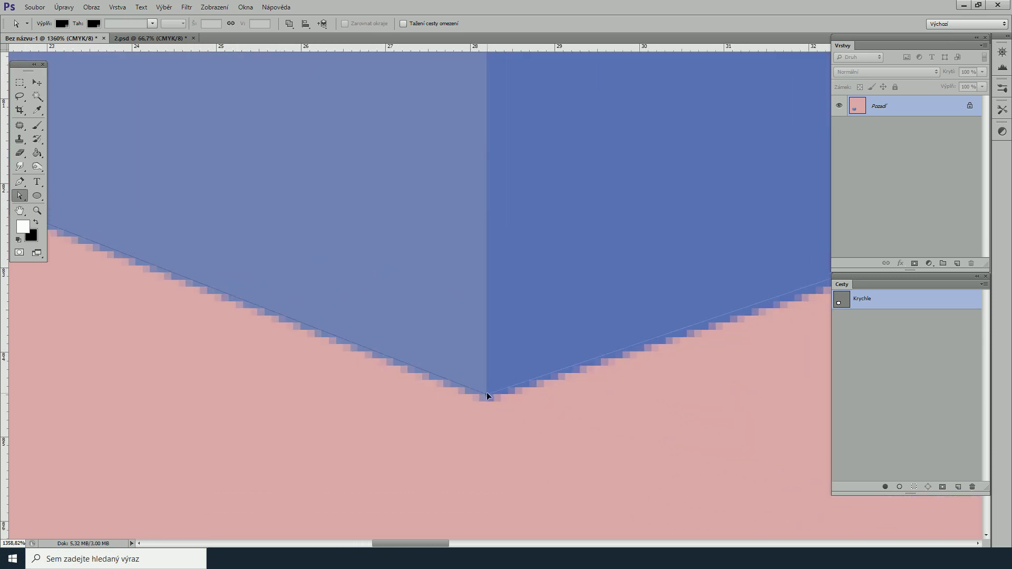
drag(651, 301, 289, 420)
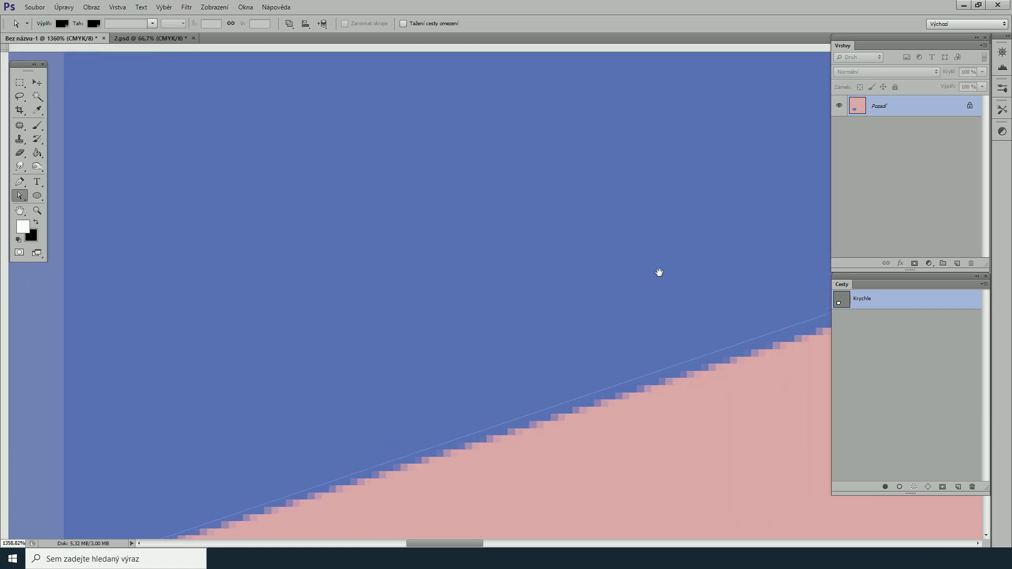
drag(659, 273, 196, 444)
drag(532, 321, 310, 375)
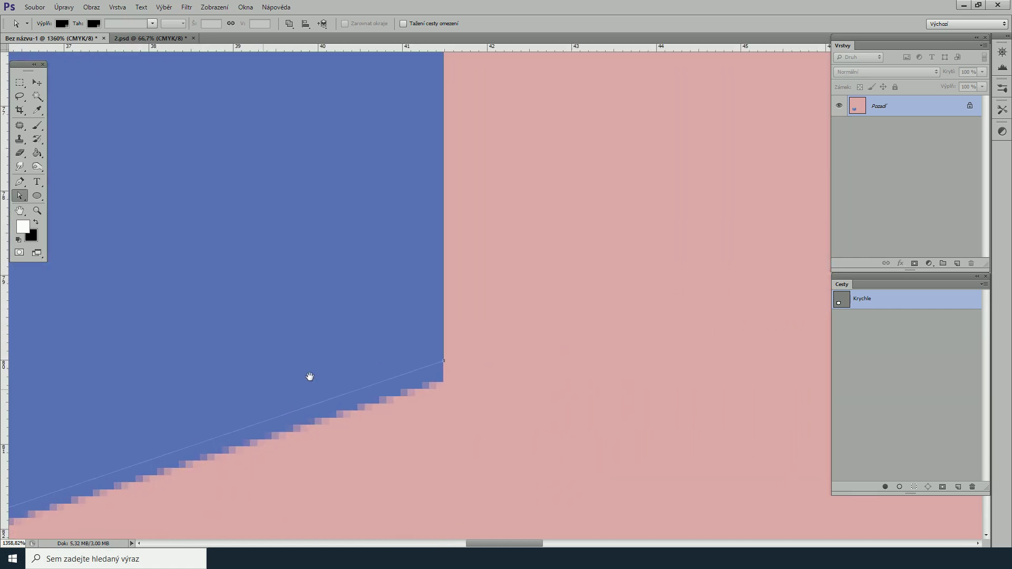
drag(444, 360, 442, 373)
- Move the right anchor down onto the cube's top-right corner, then fit the view
mouse_move(421, 210)
mouse_down()
mouse_move(481, 316)
mouse_move(558, 313)
mouse_up()
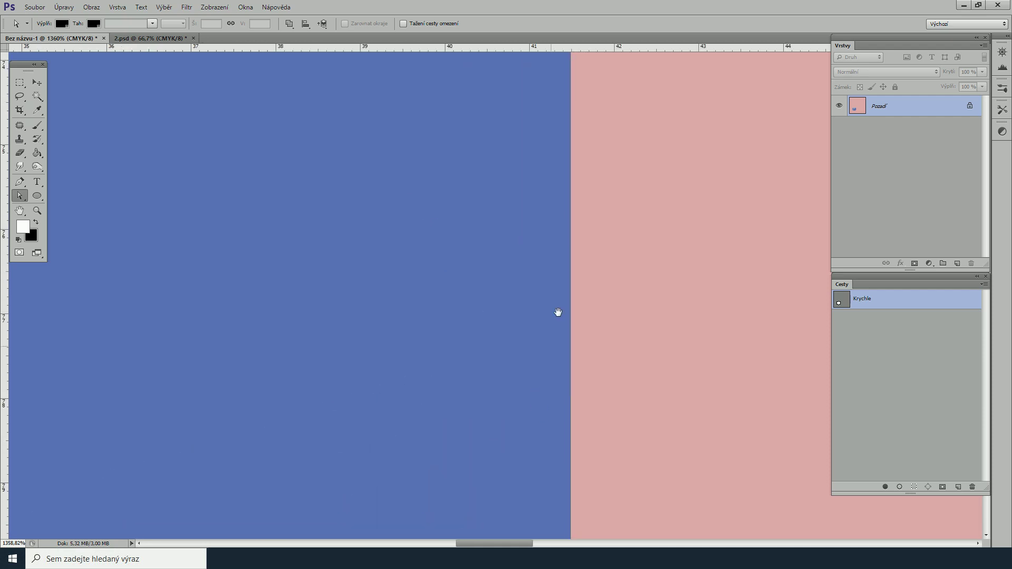
drag(531, 138, 555, 361)
drag(552, 108, 567, 407)
mouse_move(612, 70)
mouse_down()
mouse_move(648, 223)
mouse_move(679, 297)
mouse_up()
drag(688, 242, 687, 254)
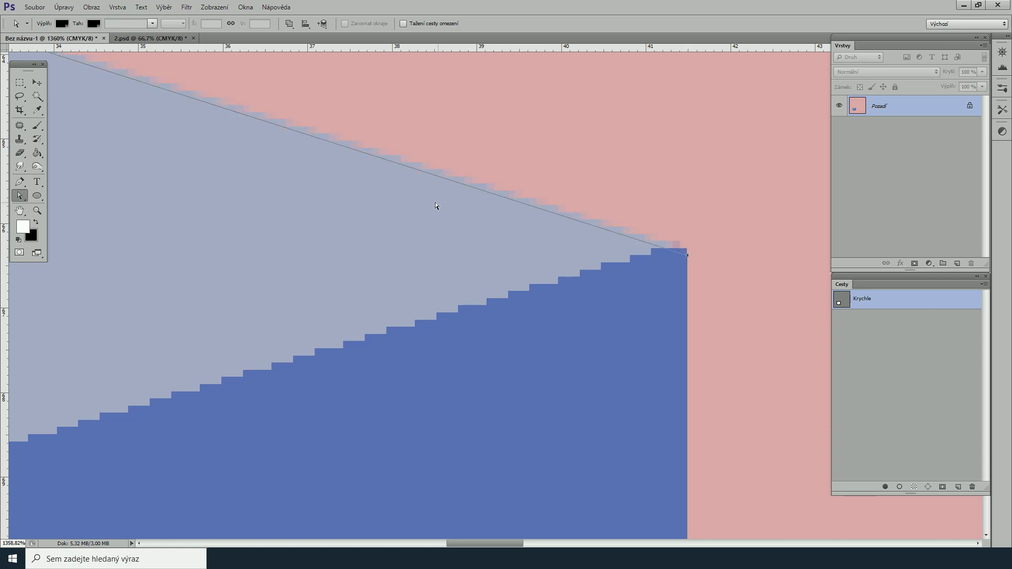
drag(325, 180, 735, 329)
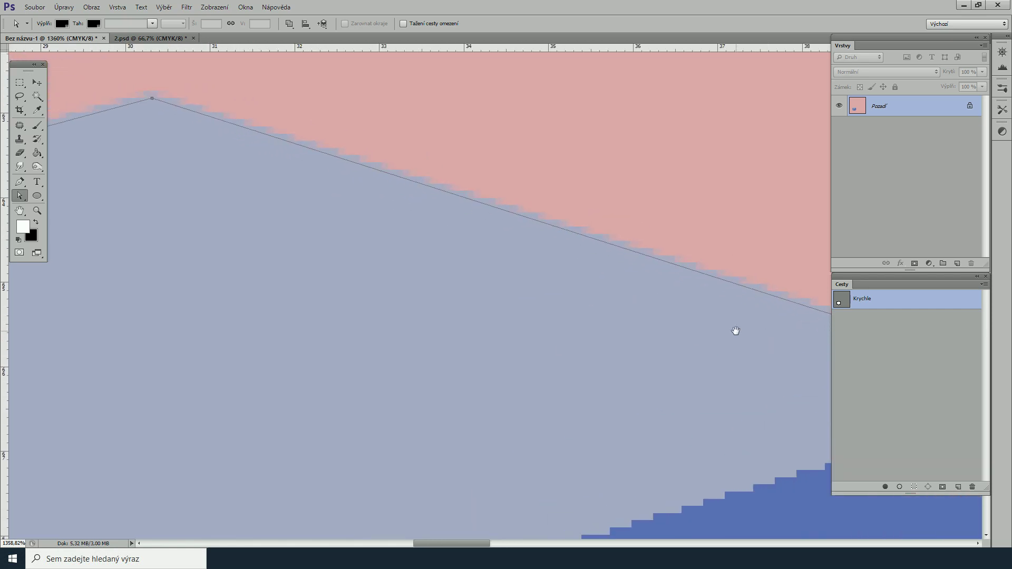
key(ctrl+0)
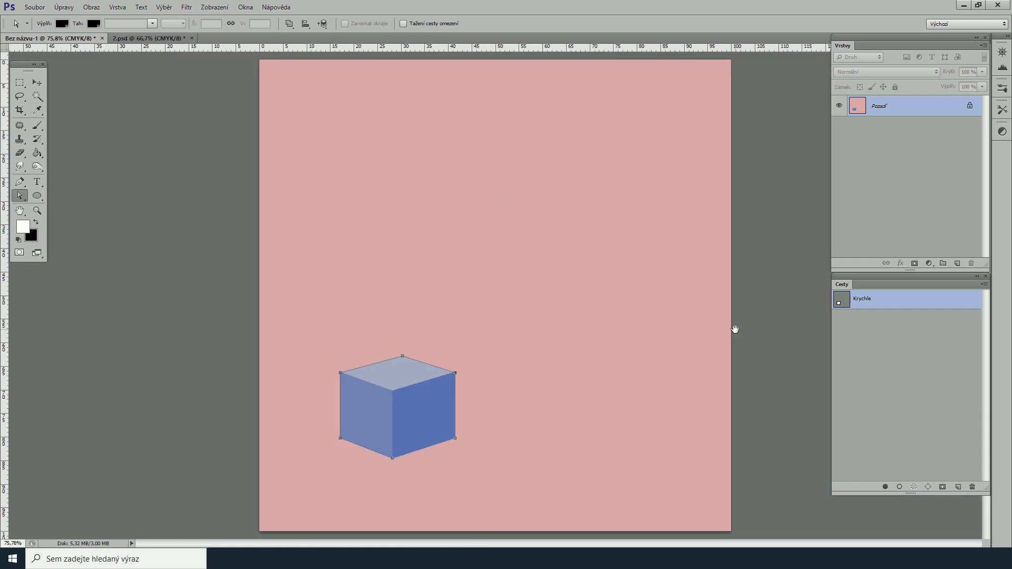
- Turn the Krychle path into a selection with 0 feather radius and anti-aliasing
click(984, 284)
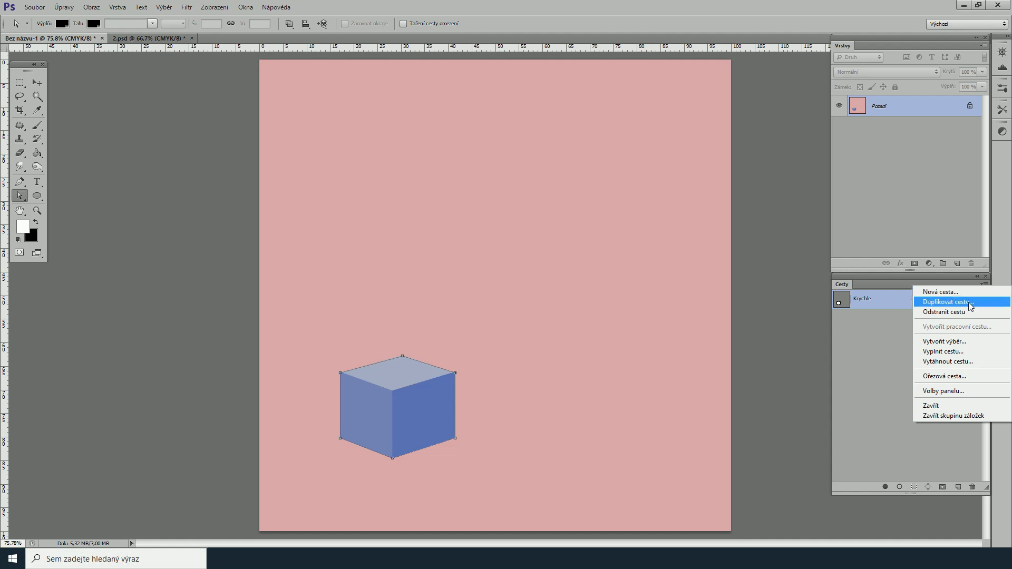
click(956, 342)
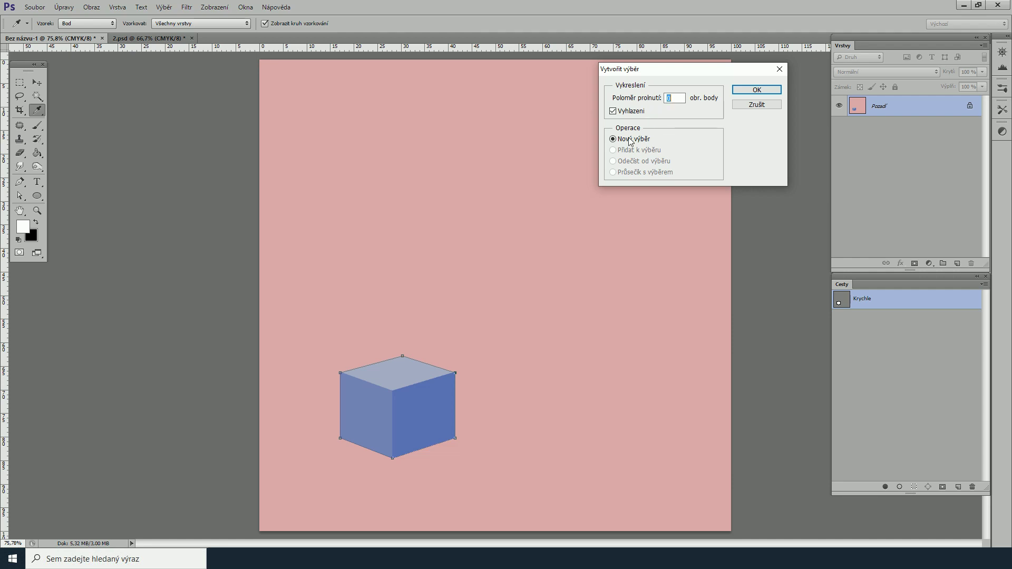
click(756, 90)
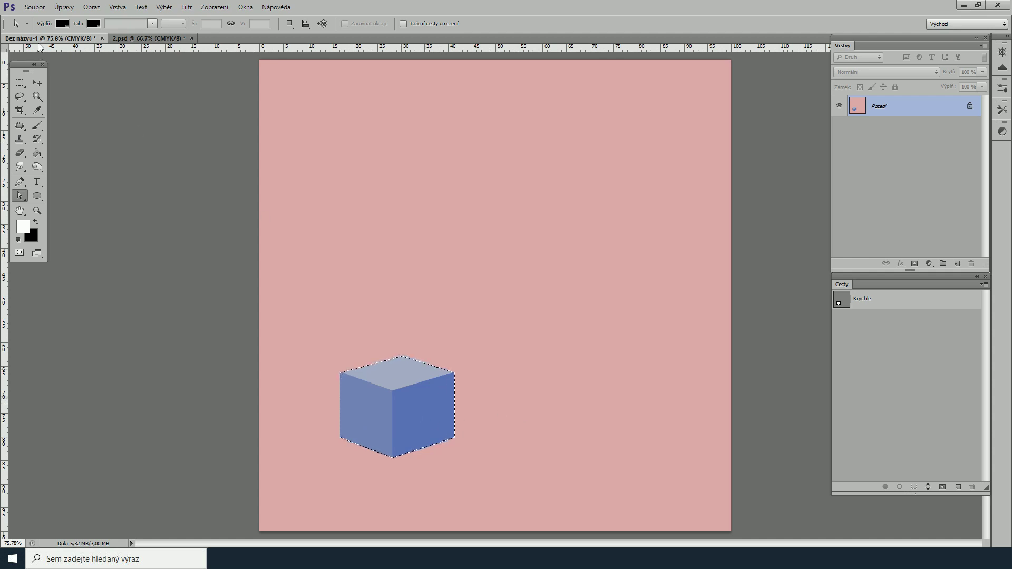
- Copy the selected cube and paste it onto the new layer Vrstva 1
click(64, 7)
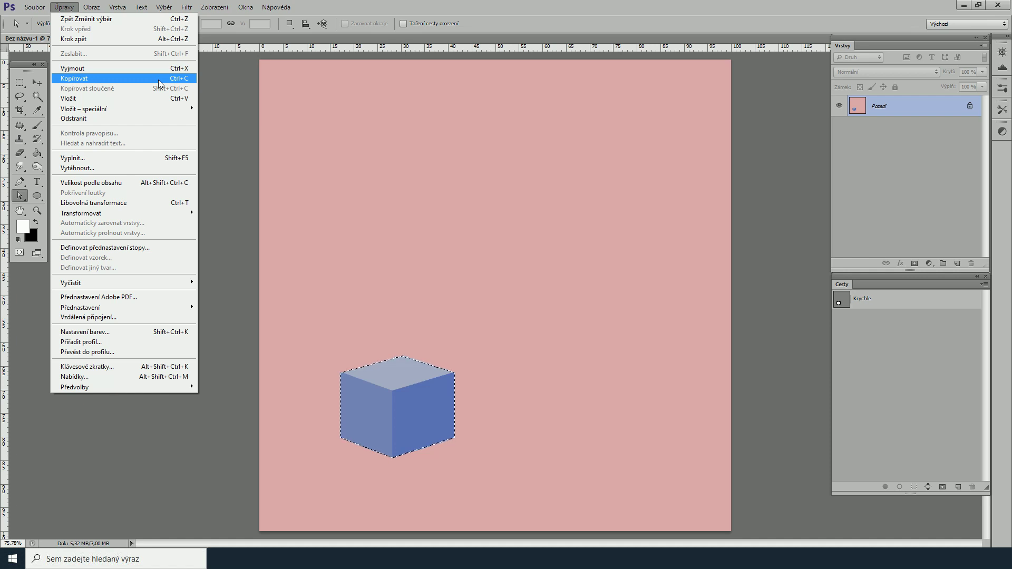
click(159, 83)
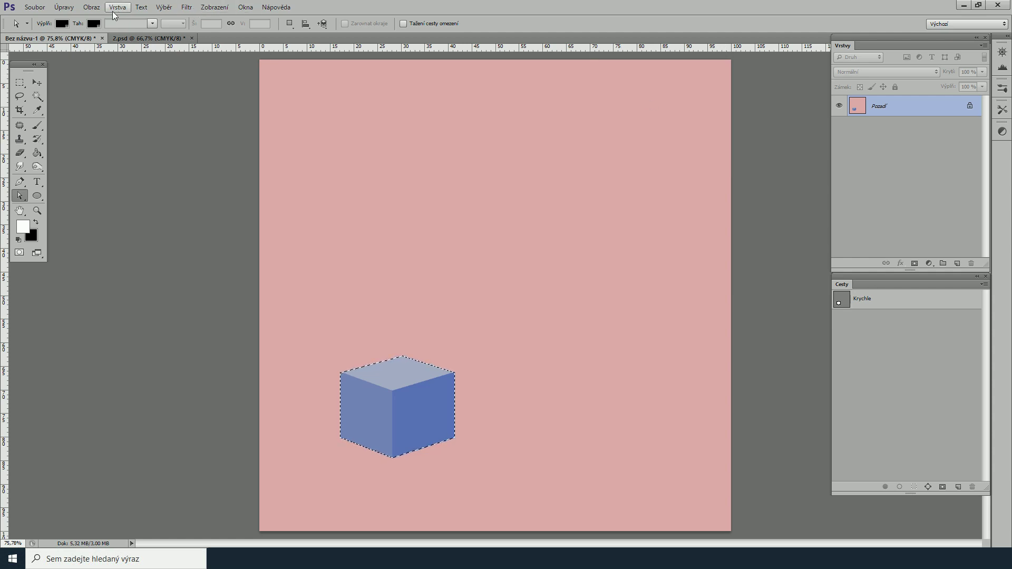
click(62, 8)
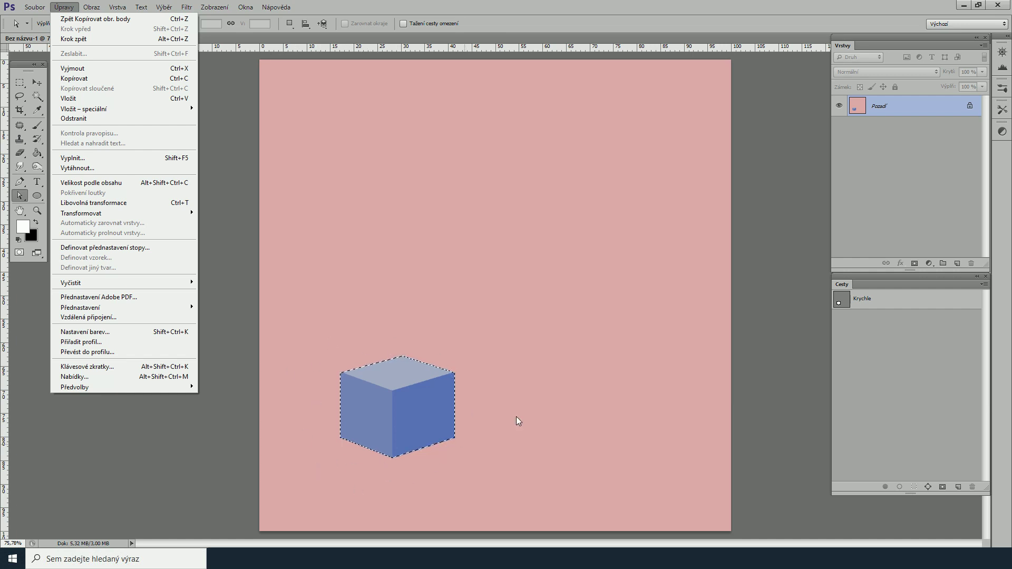
click(93, 99)
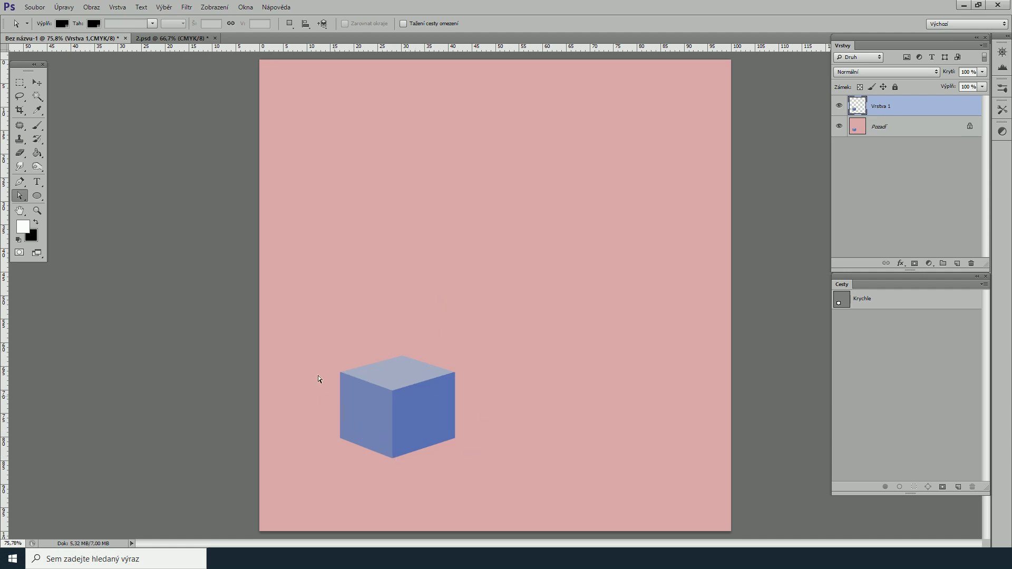
- Move the pasted cube to the right, then delete layer Vrstva 1
click(39, 83)
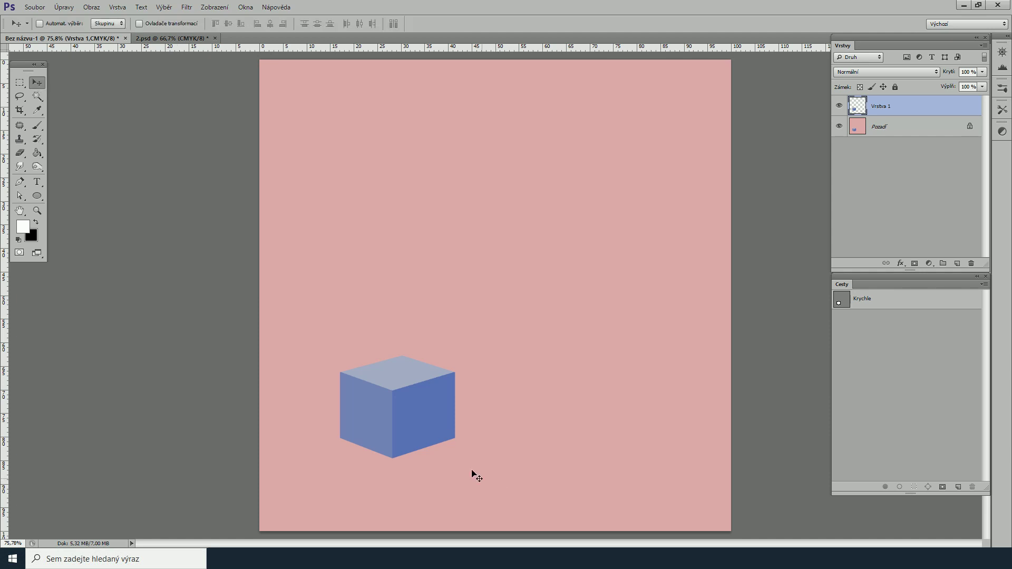
drag(399, 413, 536, 413)
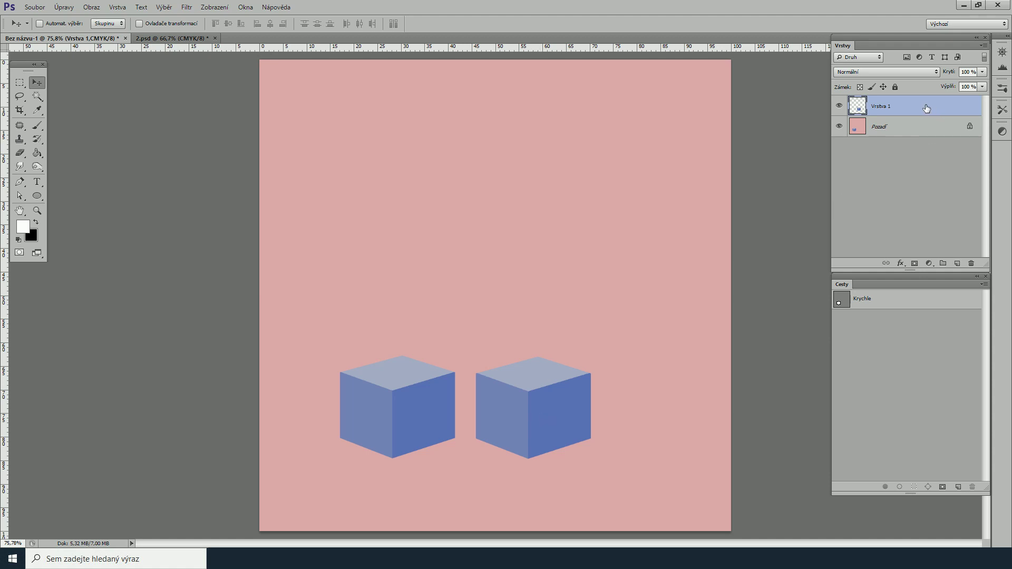
drag(926, 108, 972, 264)
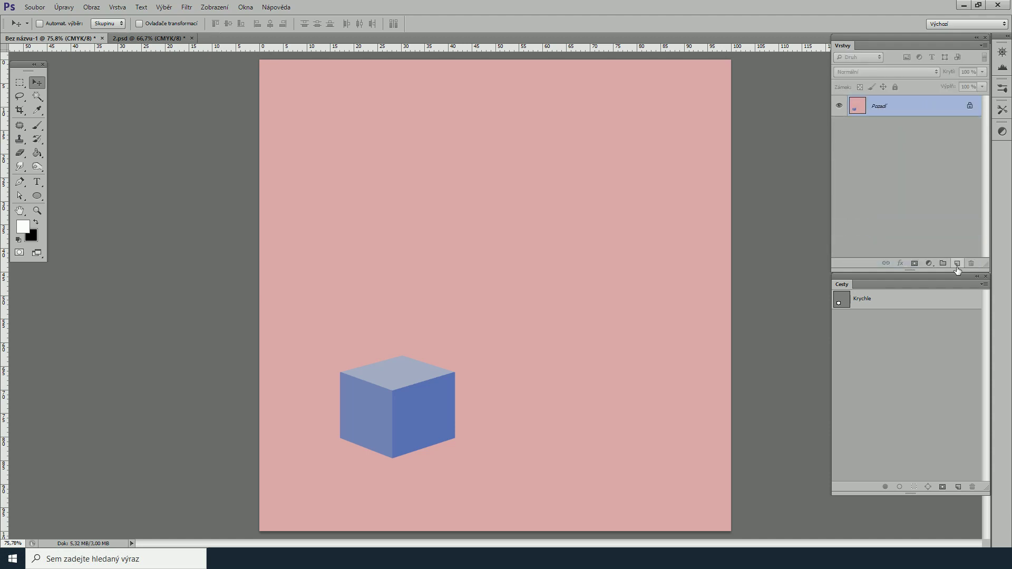
- Load the Krychle path as a selection, copy the cube, then deselect
click(912, 305)
click(913, 487)
click(64, 7)
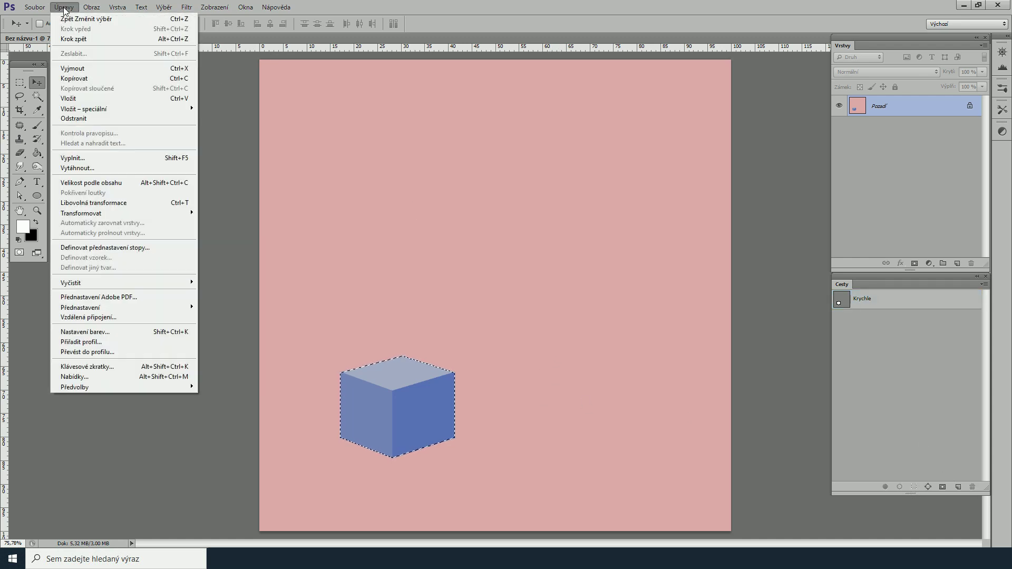
click(74, 78)
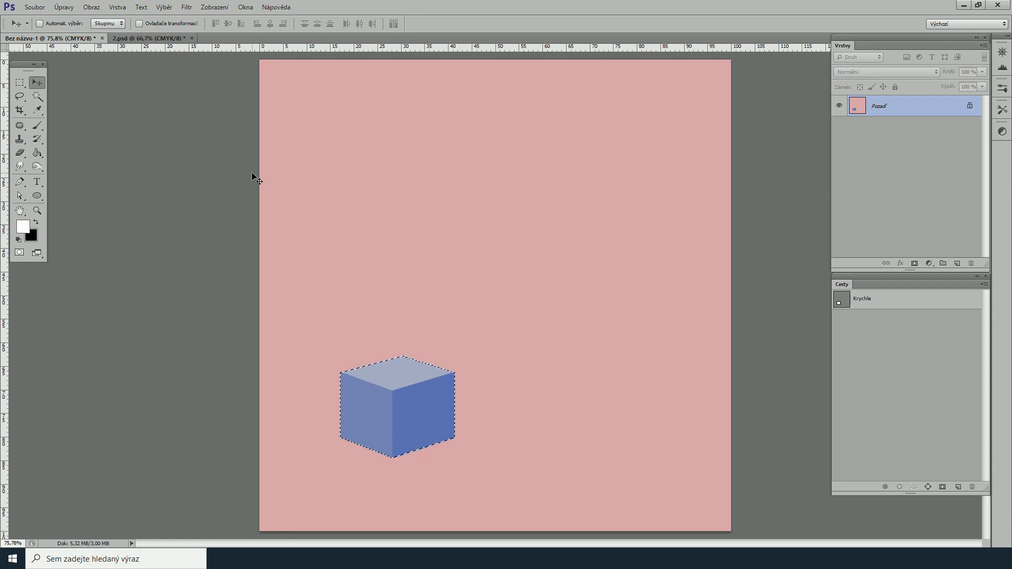
click(164, 7)
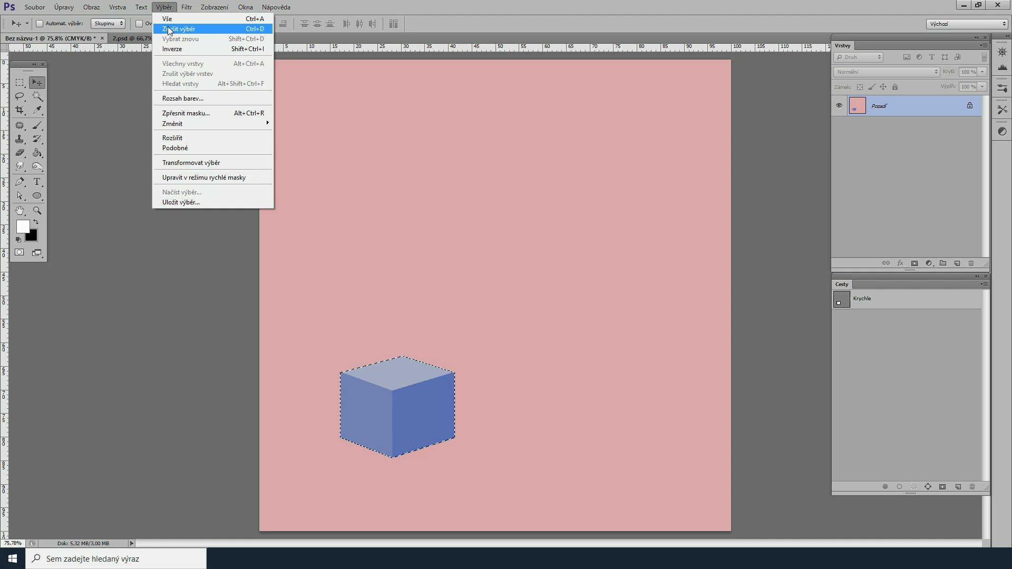
click(169, 29)
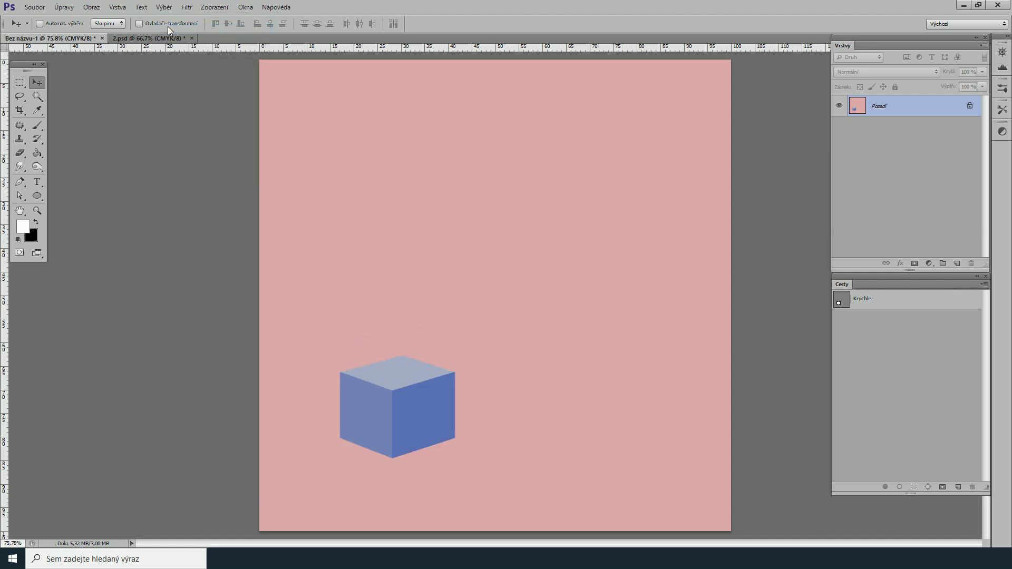
- Paste the cube as a new layer, delete it, and reload the Krychle selection
click(70, 10)
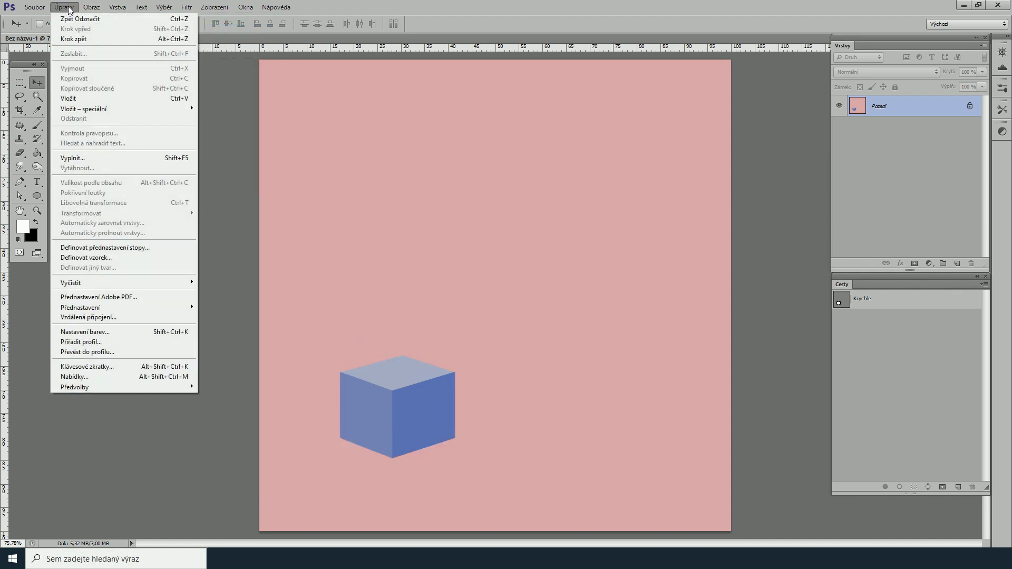
click(73, 100)
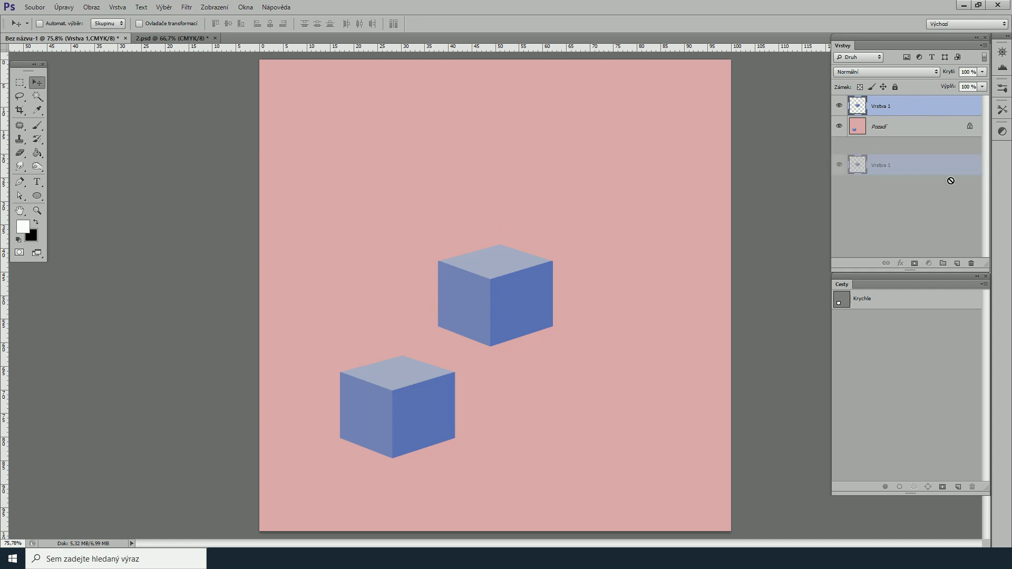
drag(921, 111, 971, 263)
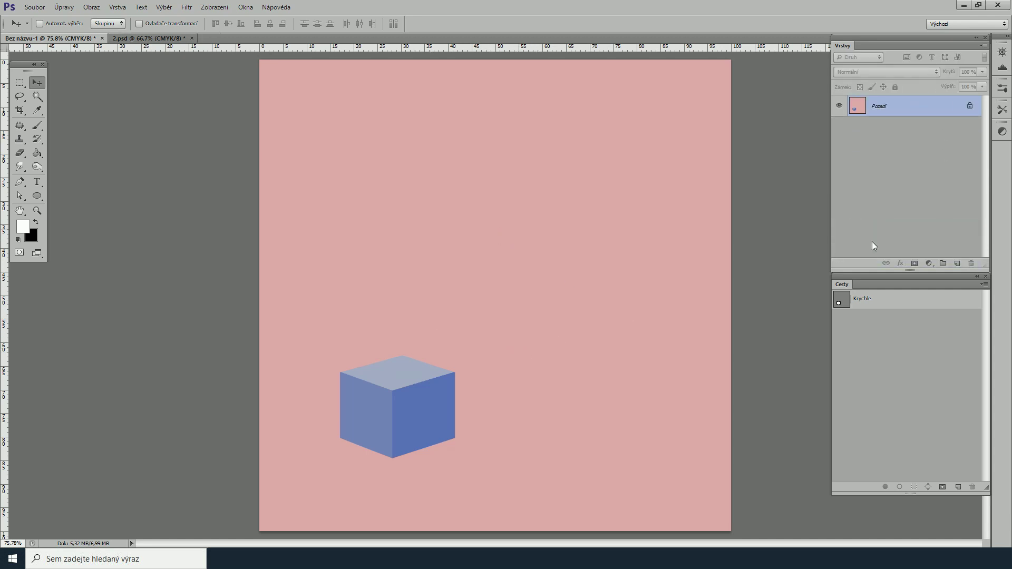
click(892, 300)
click(914, 486)
click(64, 7)
- Paste the blue cube into 2.psd, then delete its Vrstva 1 layer, leaving only the white background
click(74, 78)
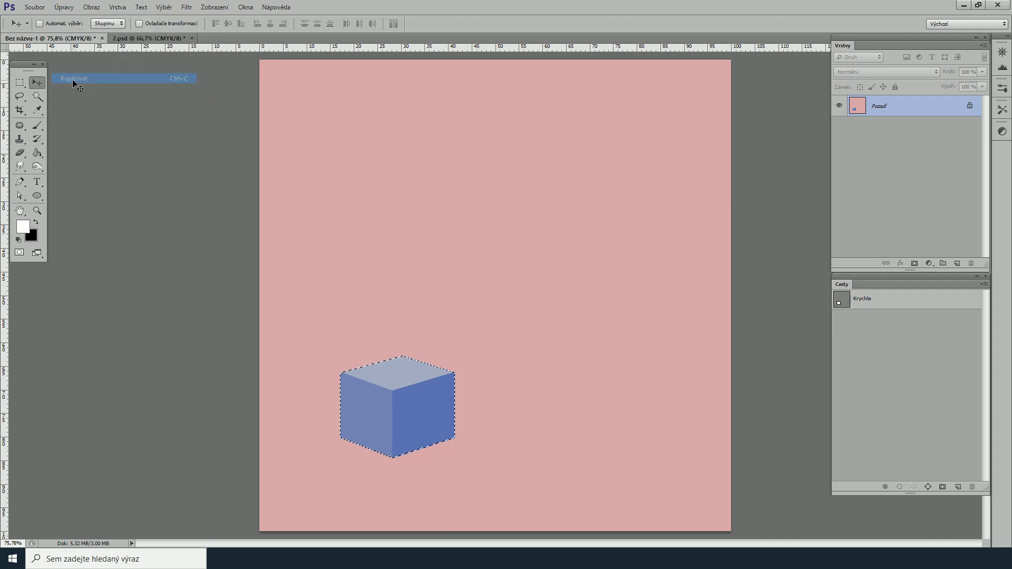
click(145, 38)
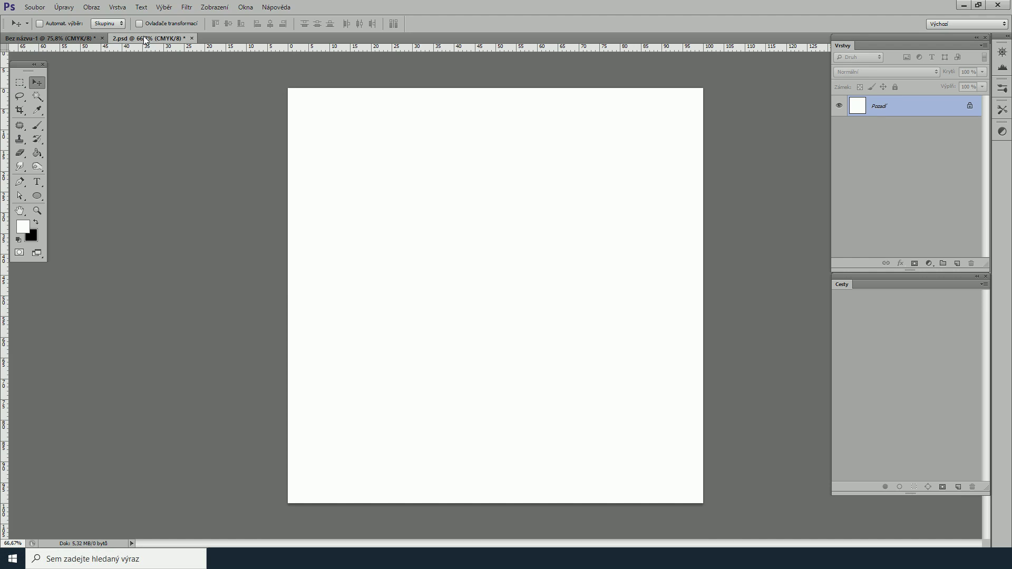
click(63, 7)
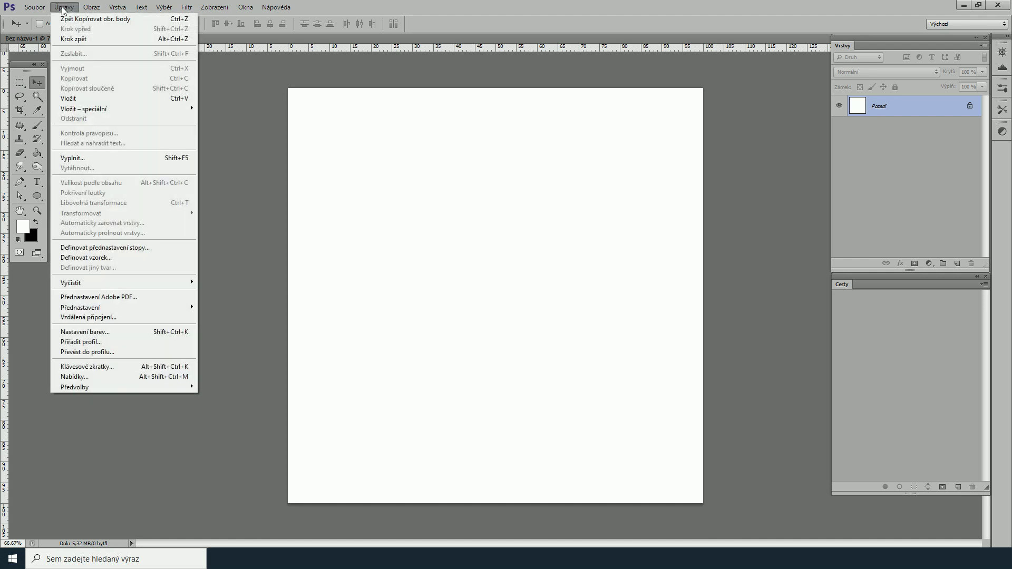
click(74, 99)
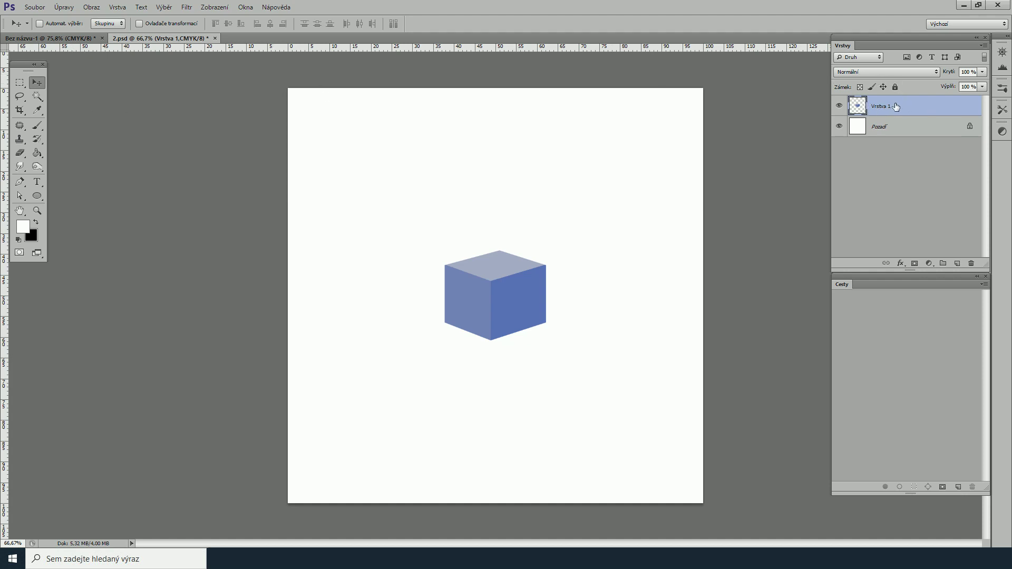
drag(896, 107, 974, 262)
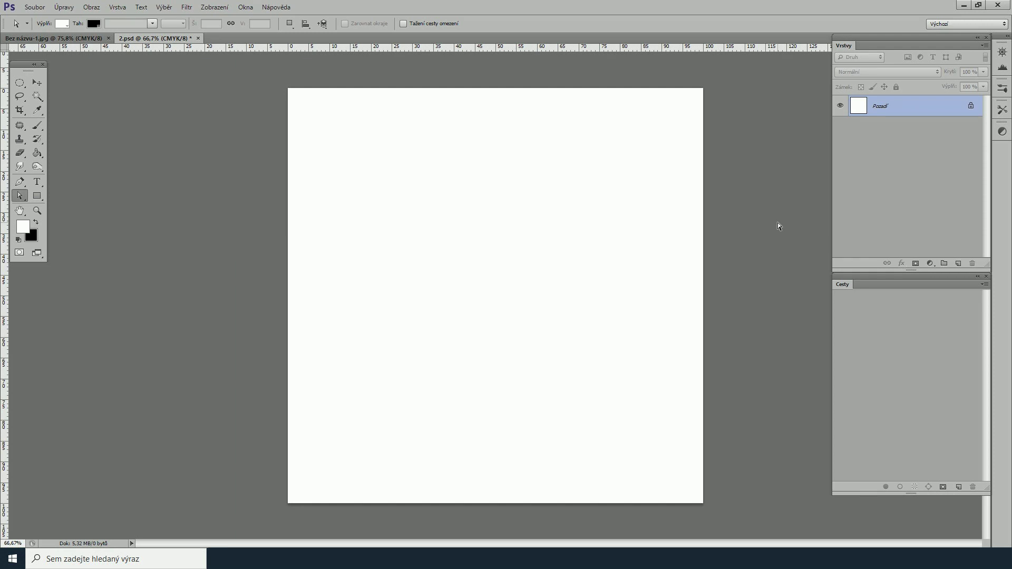
- Draw a large circular selection centred on the 2.psd canvas and invert it
click(17, 82)
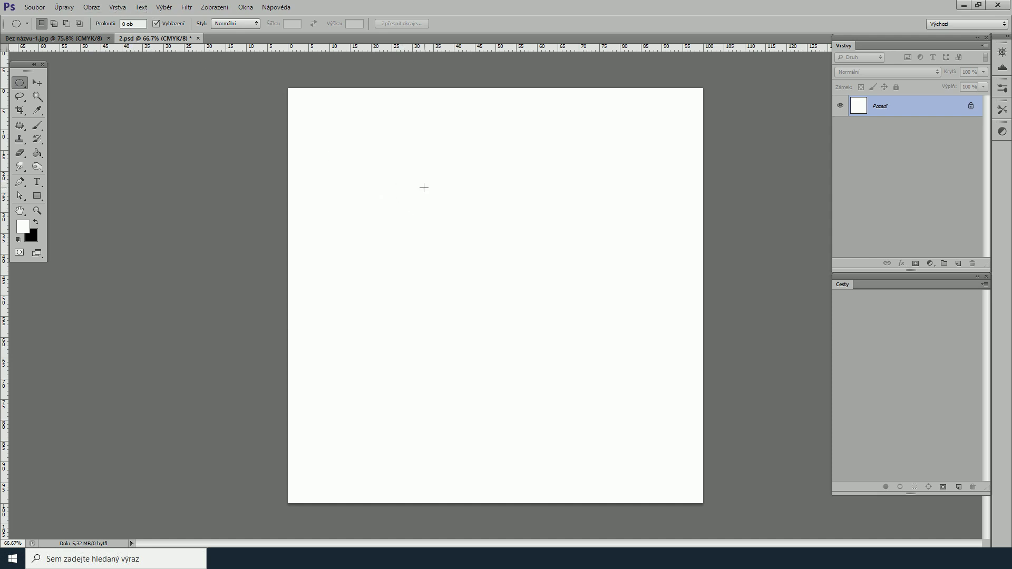
drag(411, 184, 656, 427)
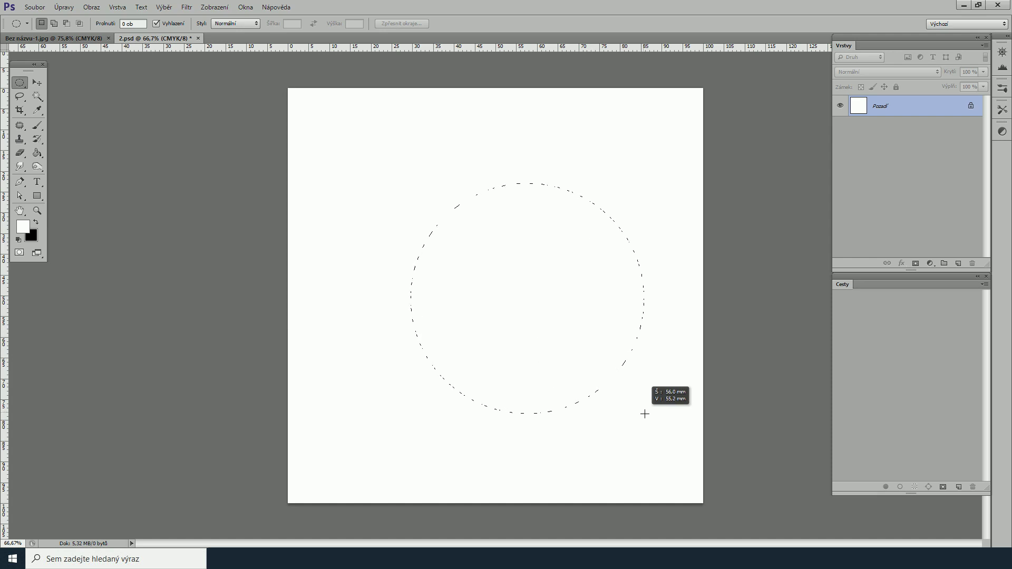
mouse_move(539, 309)
mouse_down()
mouse_move(493, 286)
mouse_move(498, 295)
mouse_up()
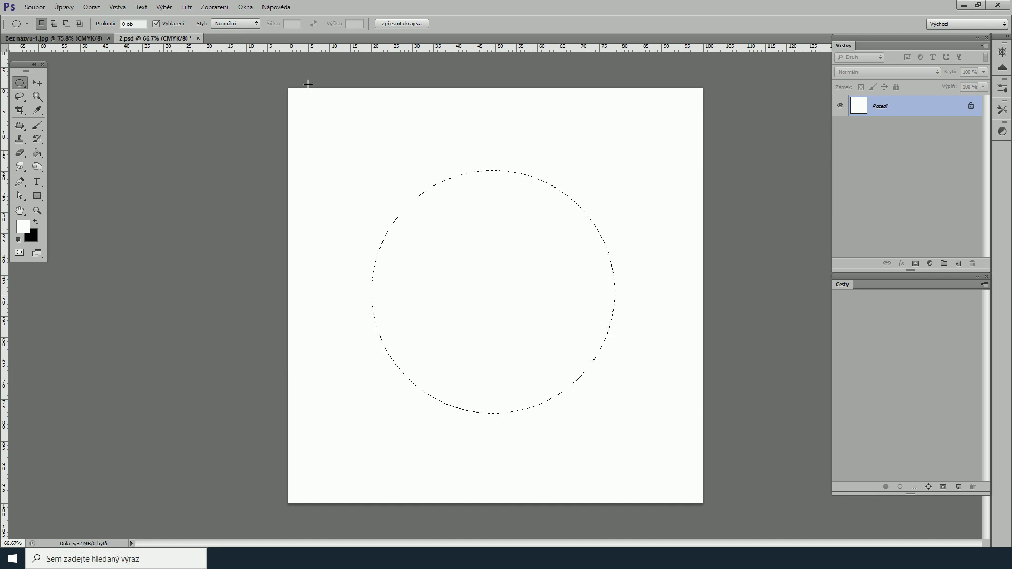
click(160, 7)
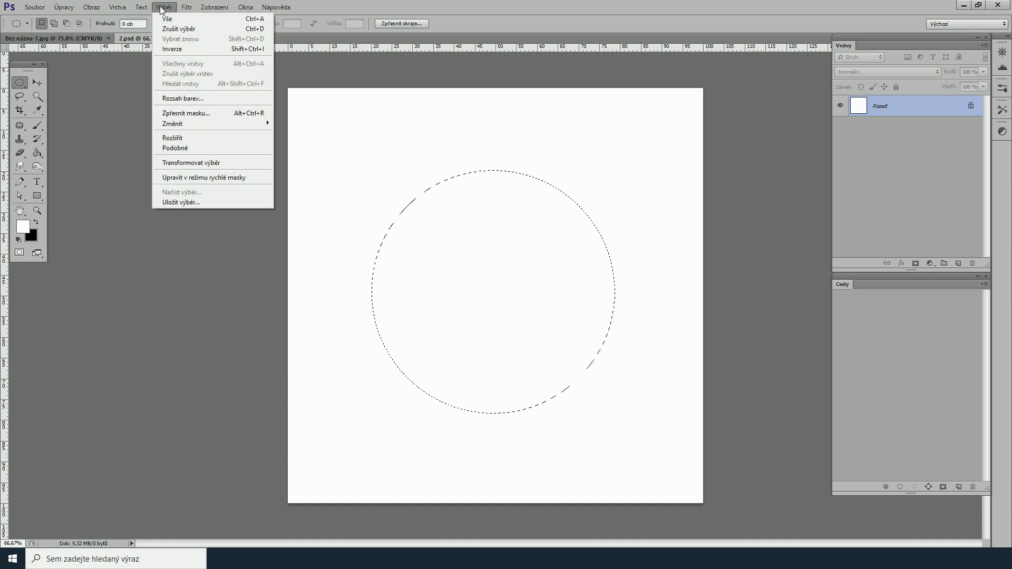
click(169, 49)
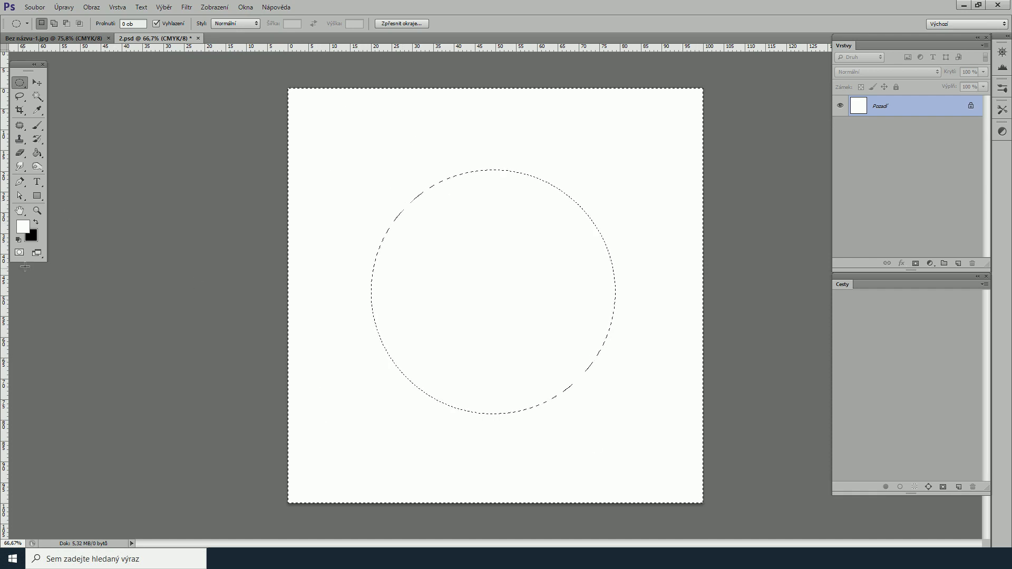
click(28, 234)
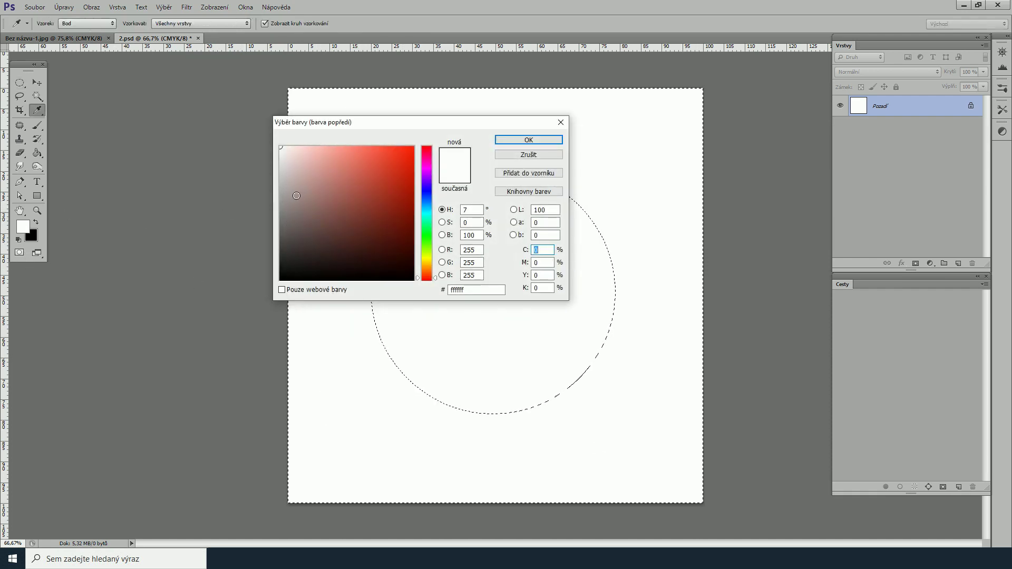
- Fill outside the circle with grey 929292, reselect the circle, and return to Bez názvu-1.jpg
click(274, 203)
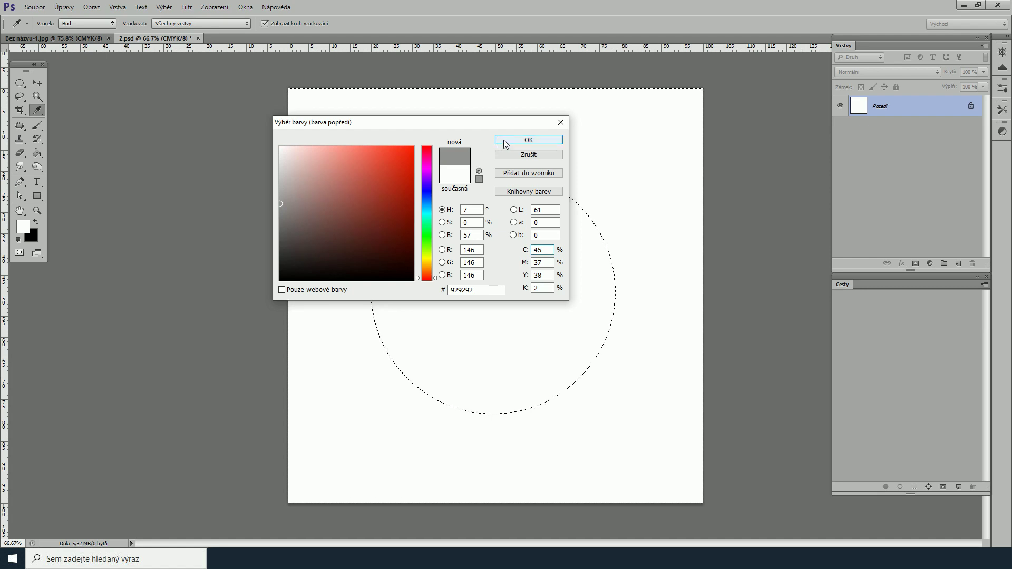
click(528, 140)
click(63, 7)
click(72, 158)
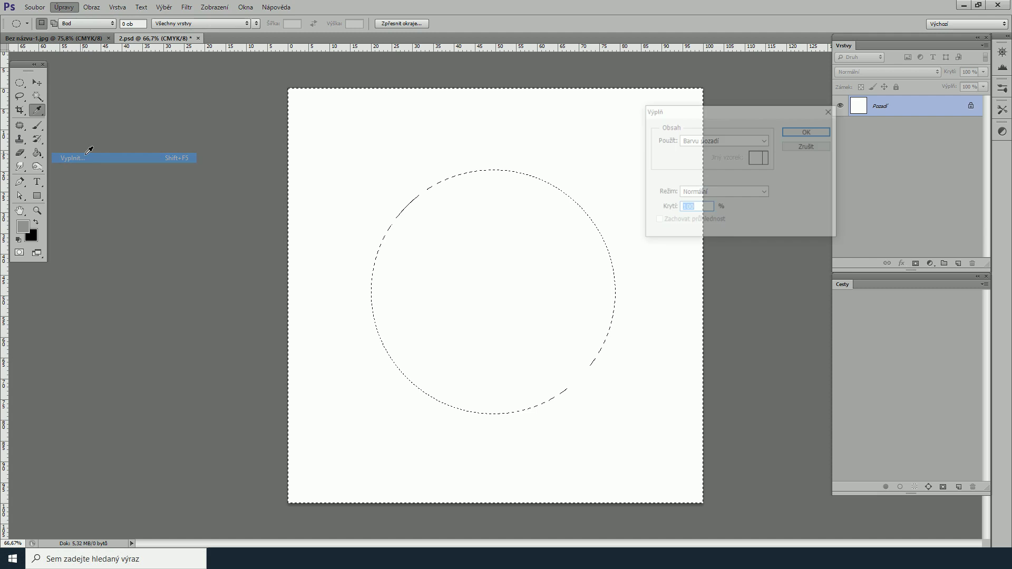
click(765, 140)
click(722, 152)
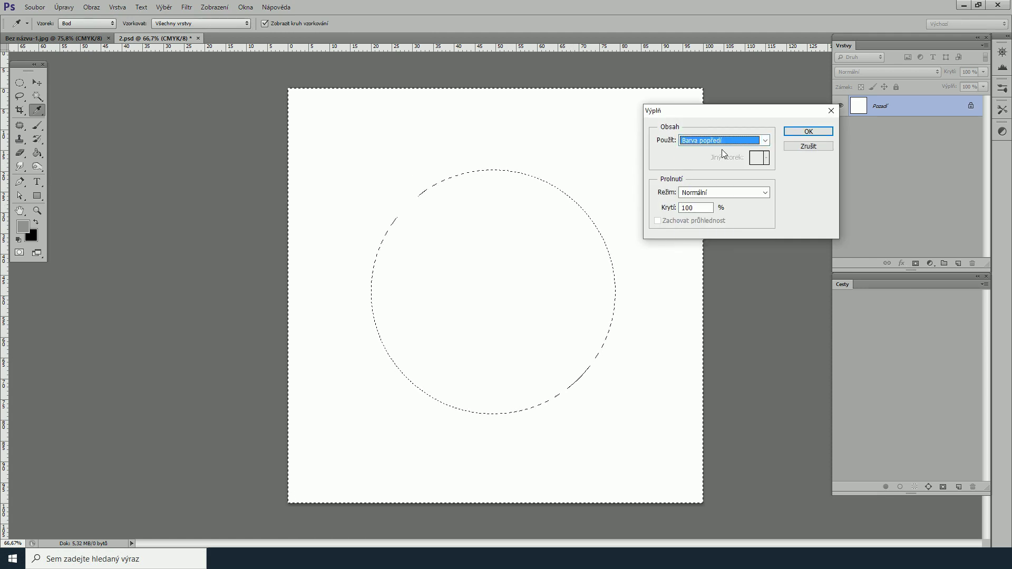
click(802, 136)
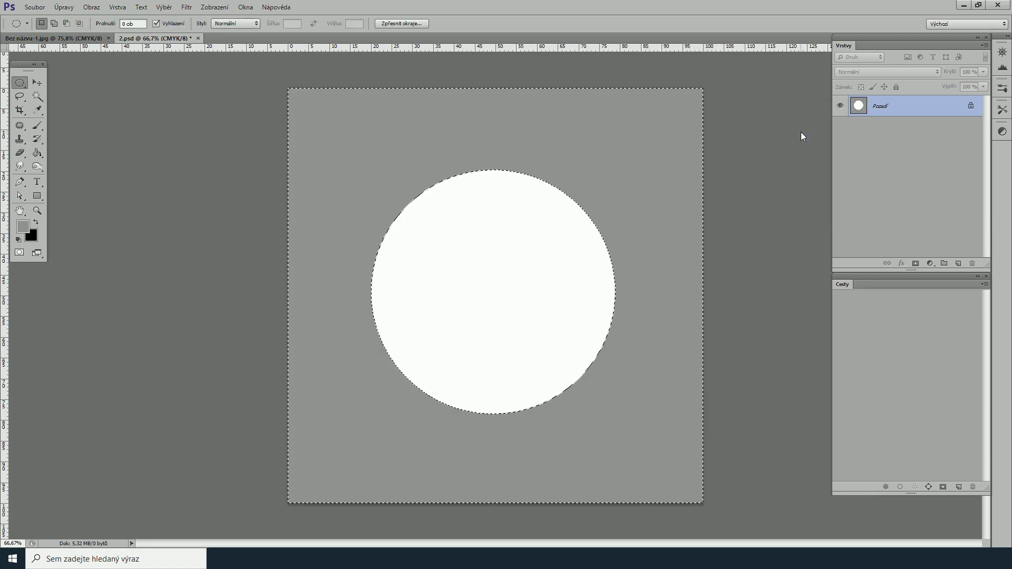
key(ctrl+shift+i)
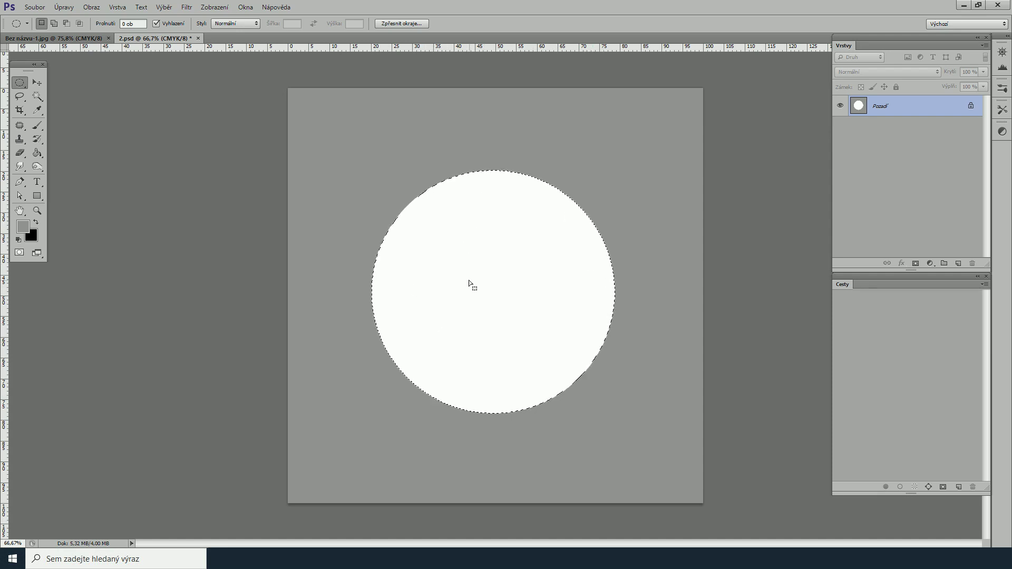
click(68, 38)
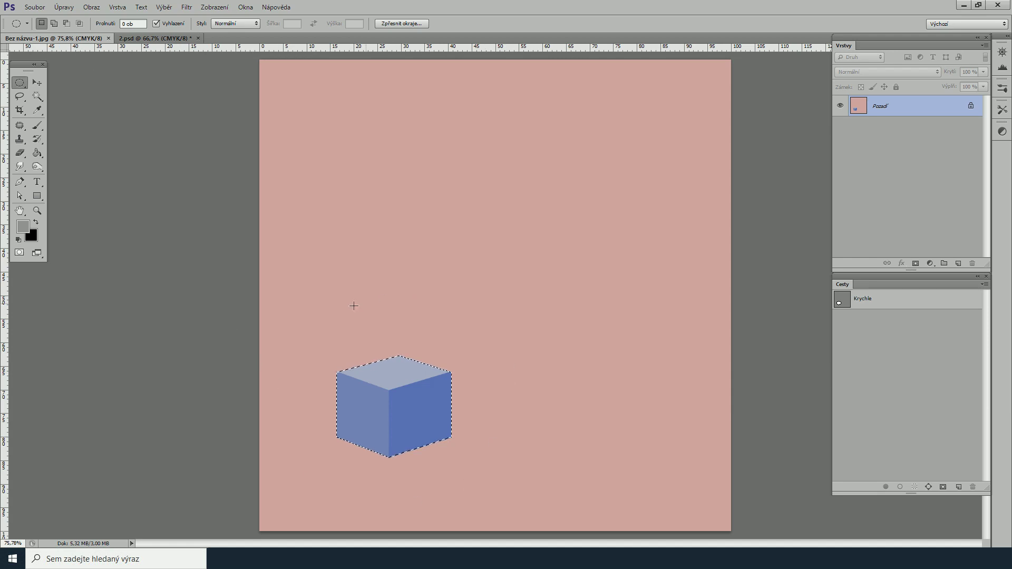
- Copy the blue cube into 2.psd and centre it inside the white circle
click(64, 7)
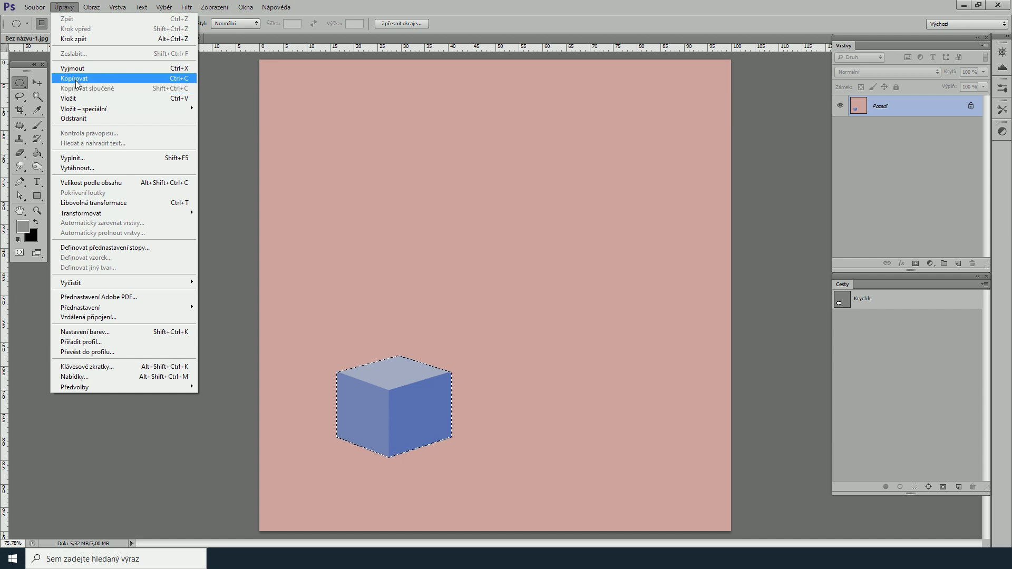
click(75, 80)
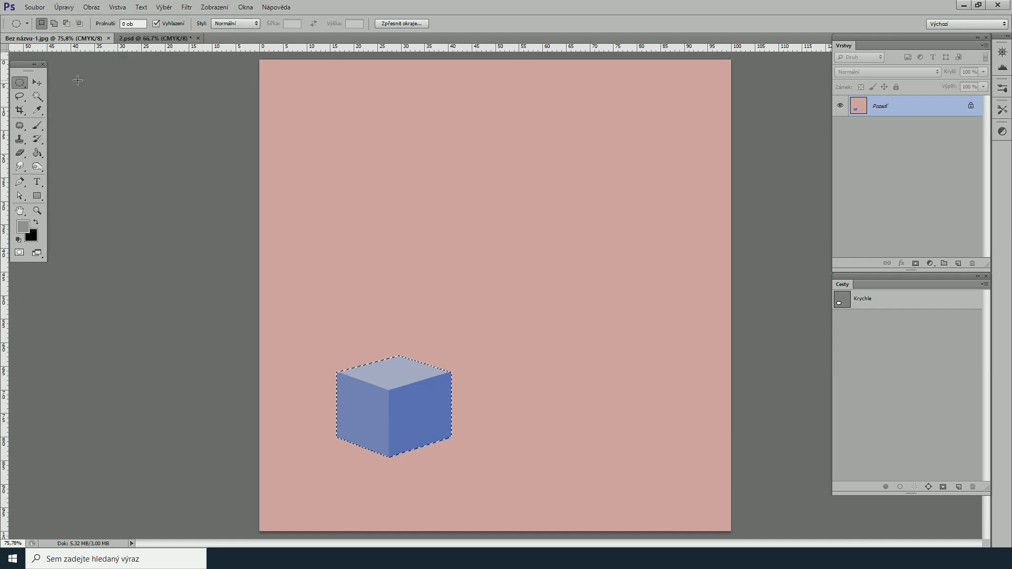
click(159, 39)
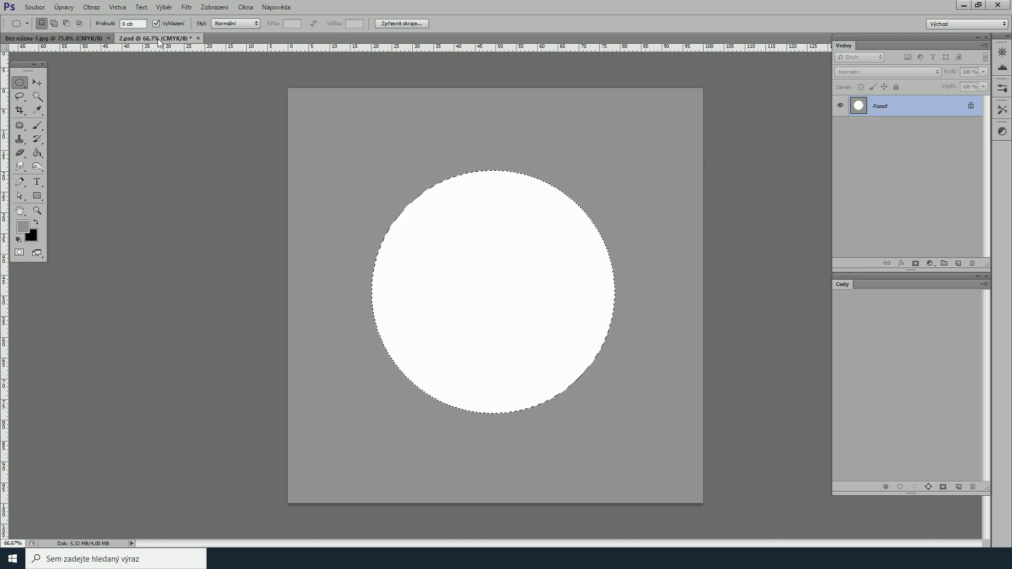
click(64, 7)
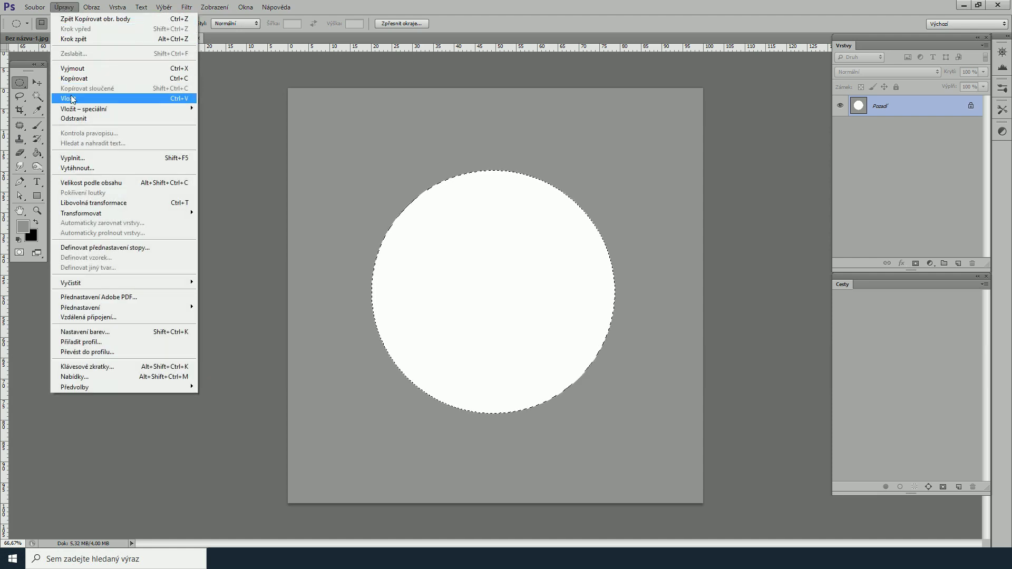
click(73, 98)
click(37, 82)
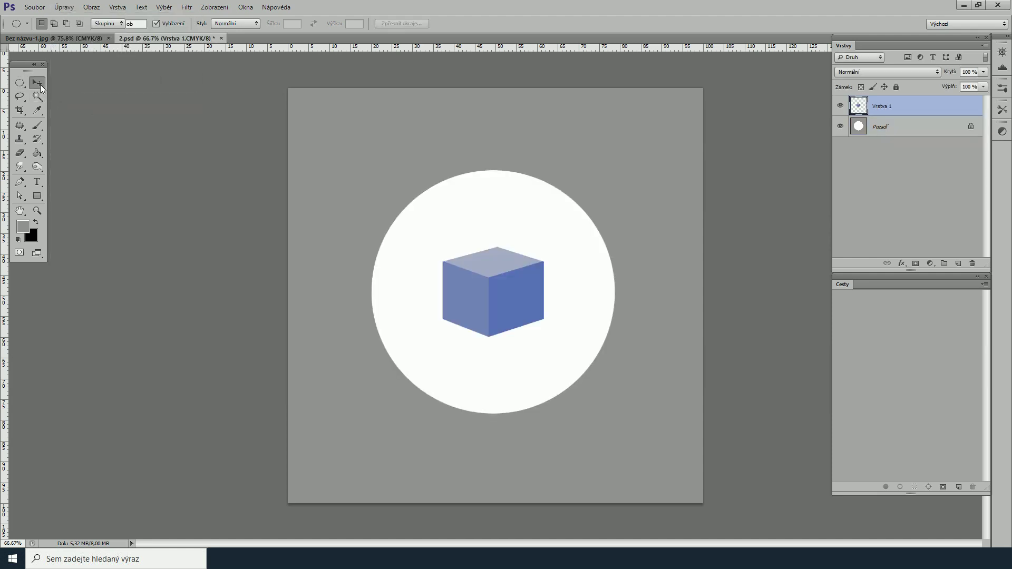
mouse_move(464, 288)
mouse_down()
mouse_move(571, 159)
mouse_move(548, 413)
mouse_move(397, 203)
mouse_up()
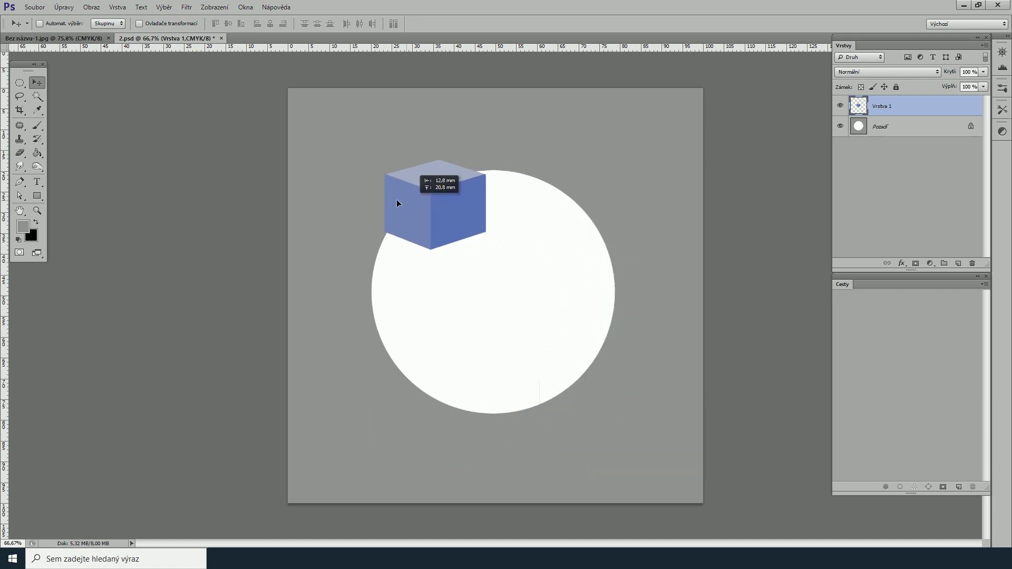
drag(396, 203, 464, 309)
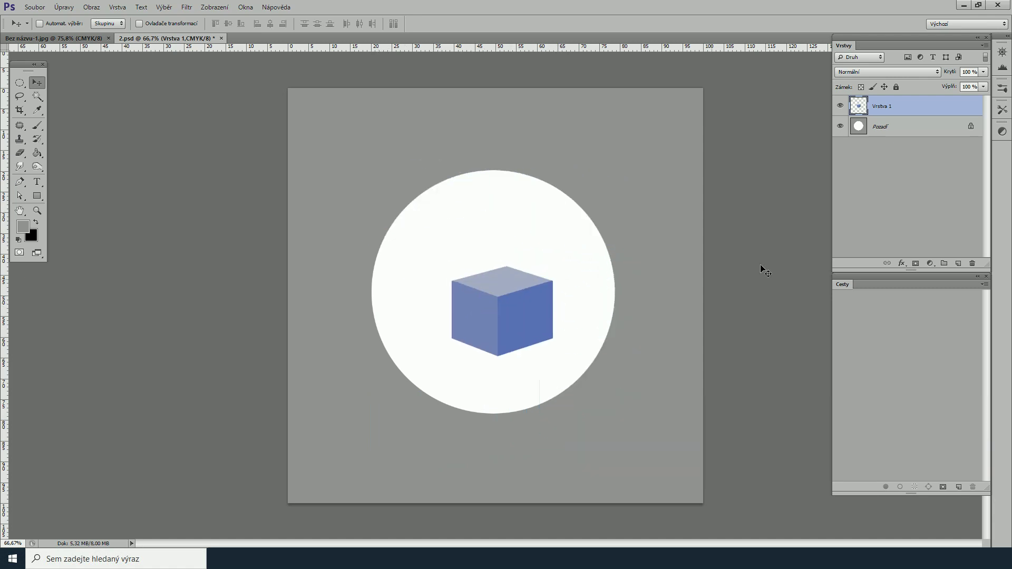
- Undo the plain paste and use Vložit dovnitř so the circle selection masks the cube
key(ctrl+alt+z)
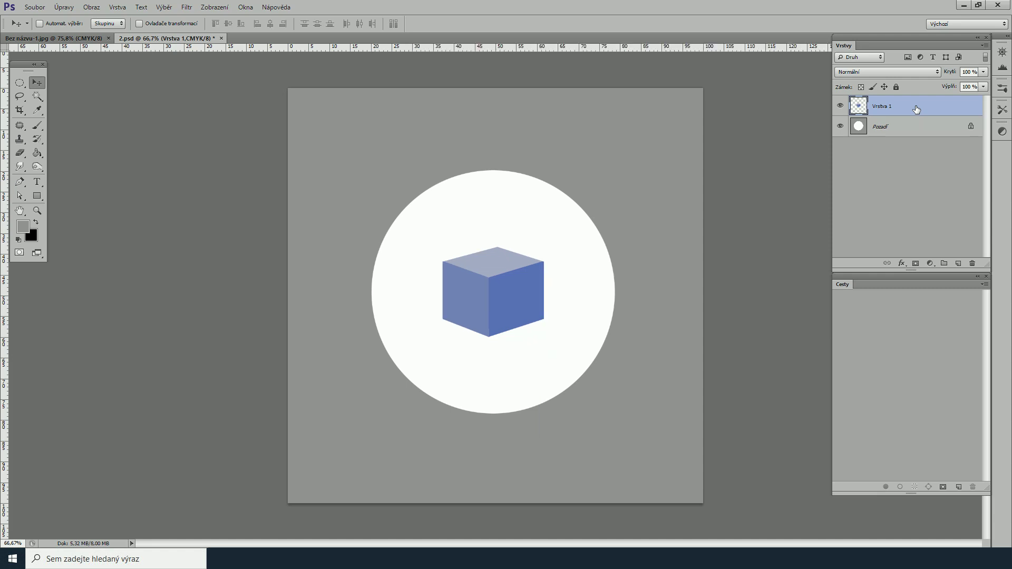
key(ctrl+alt+z)
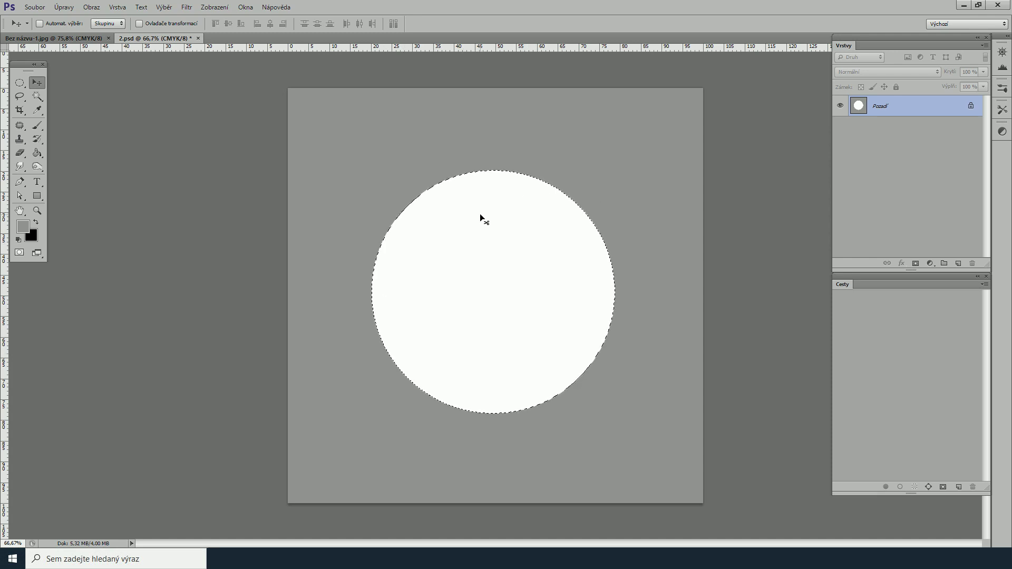
click(61, 7)
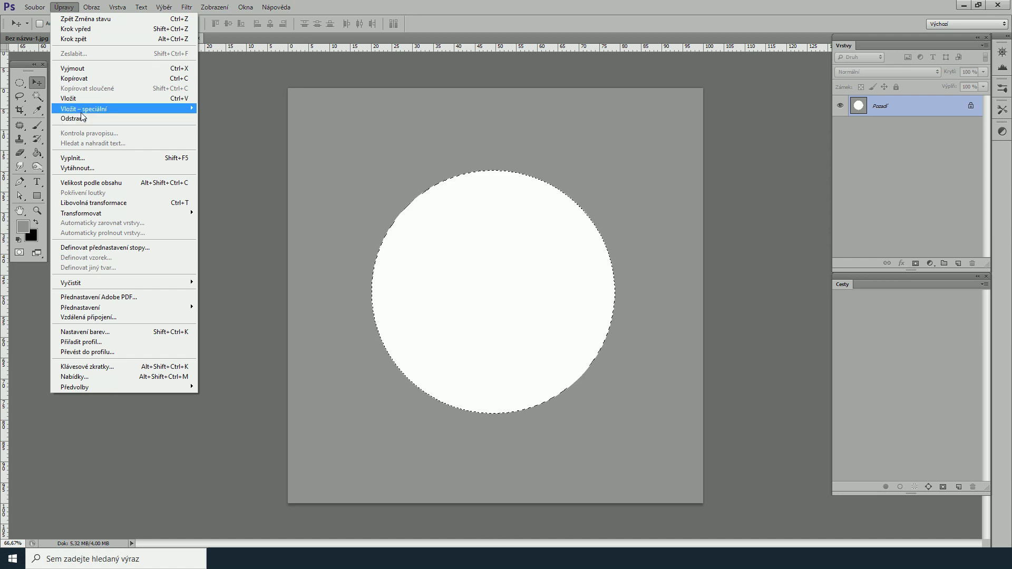
mouse_move(122, 108)
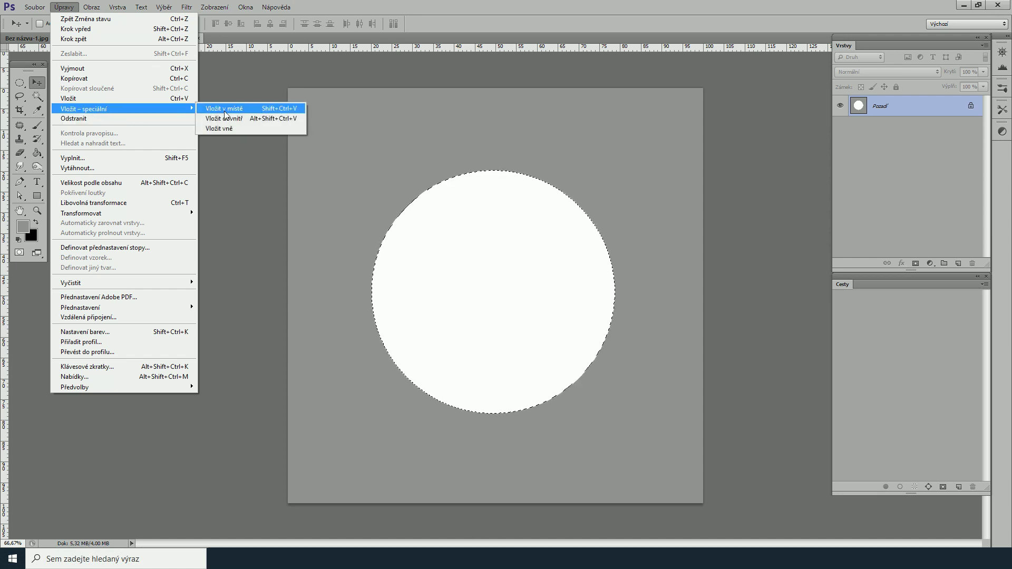
click(225, 117)
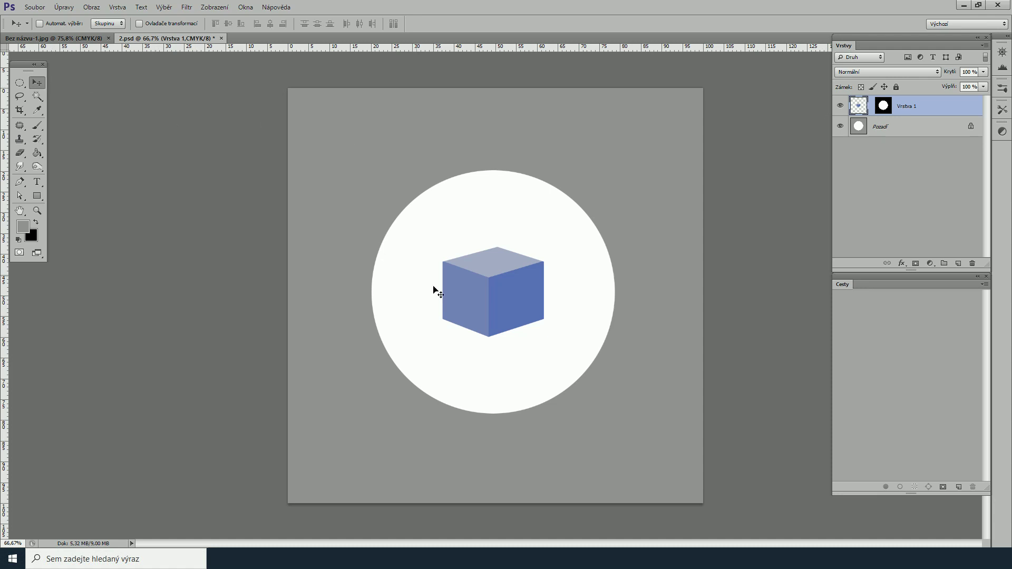
- Move the cube to the circle's lower-right edge, then drag its layer mask to the trash
mouse_move(486, 303)
mouse_down()
mouse_move(586, 304)
mouse_move(410, 372)
mouse_move(378, 295)
mouse_move(406, 229)
mouse_move(480, 204)
mouse_move(537, 225)
mouse_move(574, 276)
mouse_move(581, 331)
mouse_move(515, 305)
mouse_move(563, 314)
mouse_up()
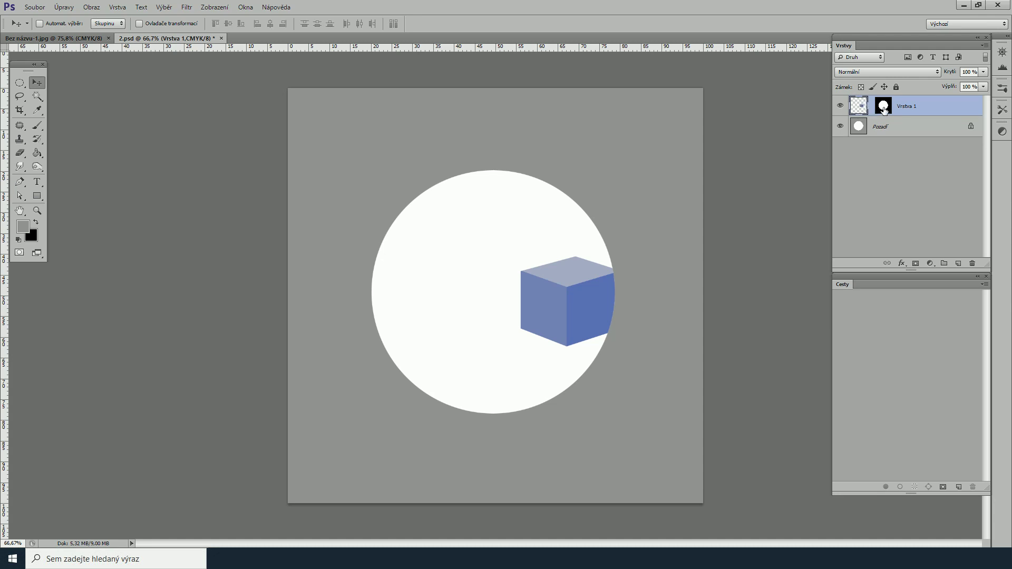
click(884, 109)
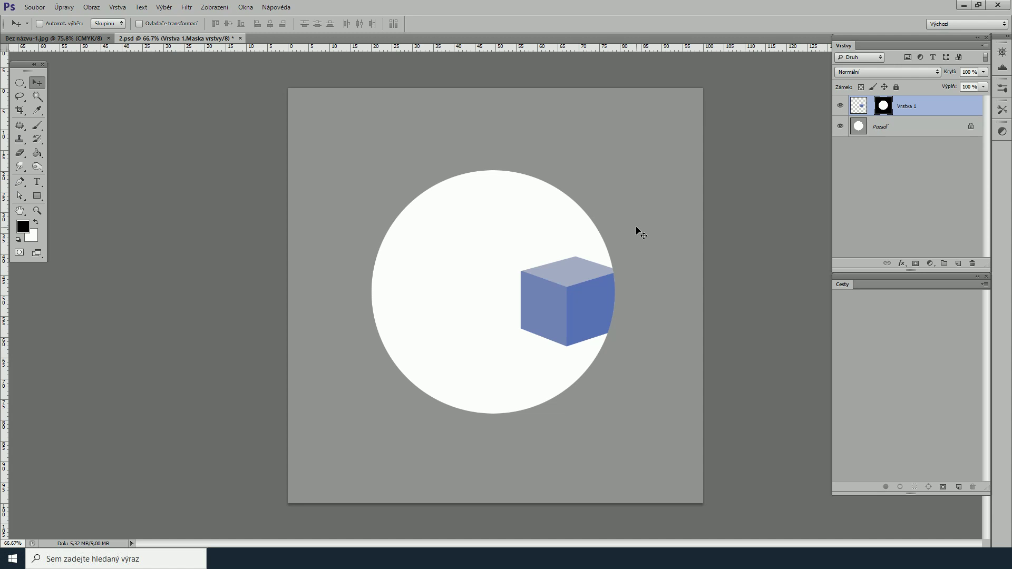
drag(639, 228, 589, 230)
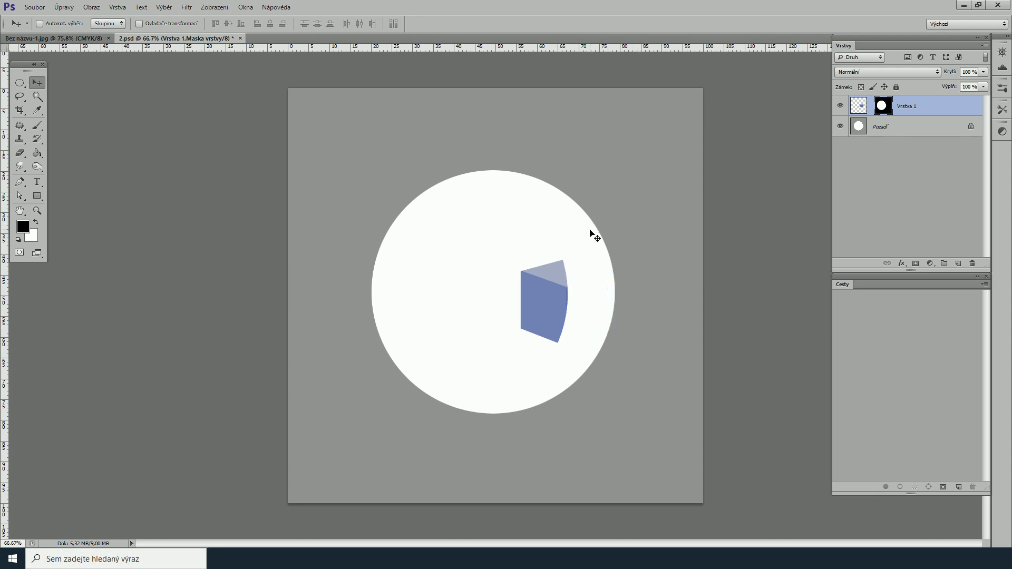
key(ctrl+z)
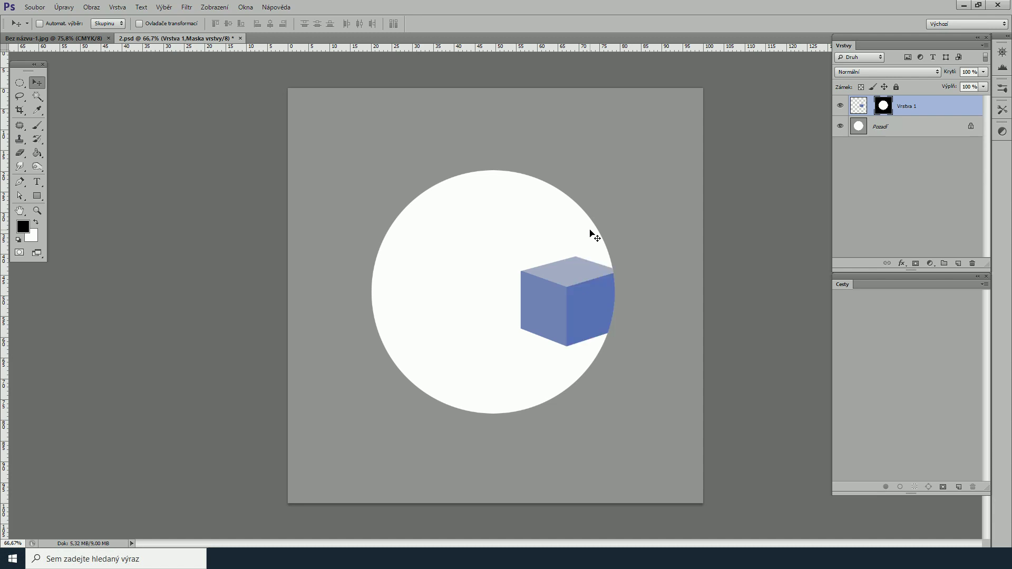
click(861, 109)
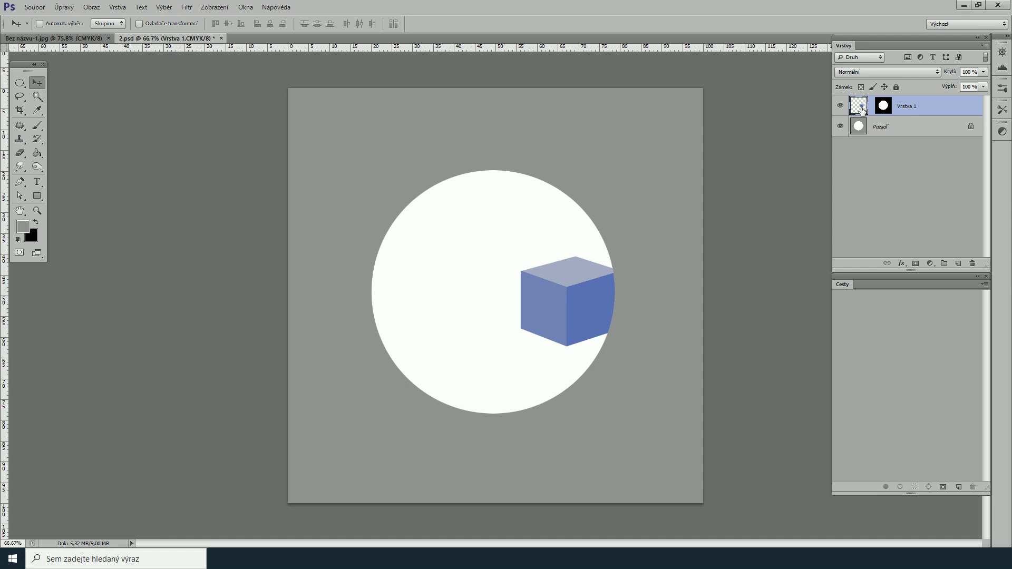
mouse_move(574, 317)
mouse_down()
mouse_move(583, 348)
mouse_move(580, 337)
mouse_up()
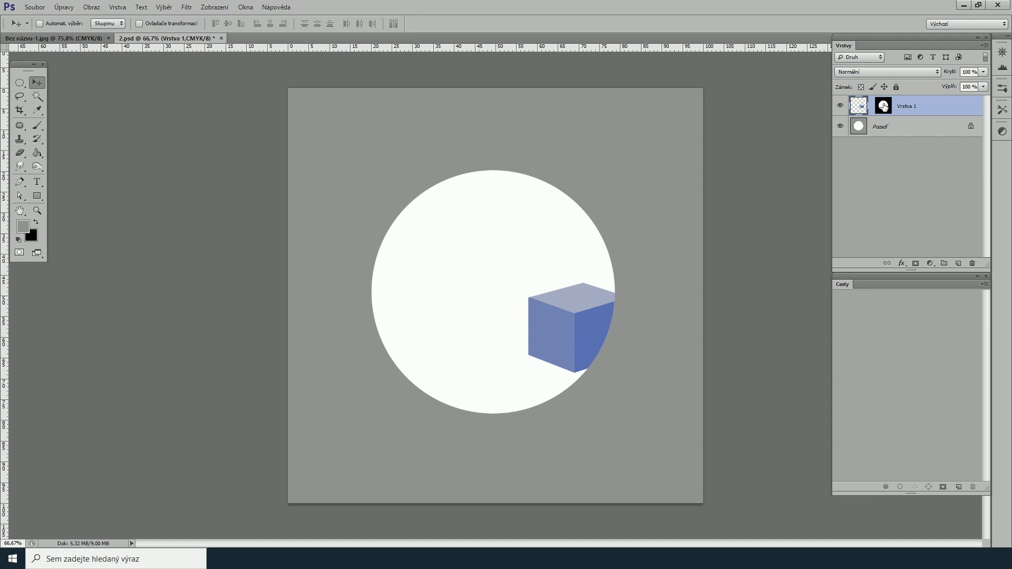
drag(884, 106, 963, 213)
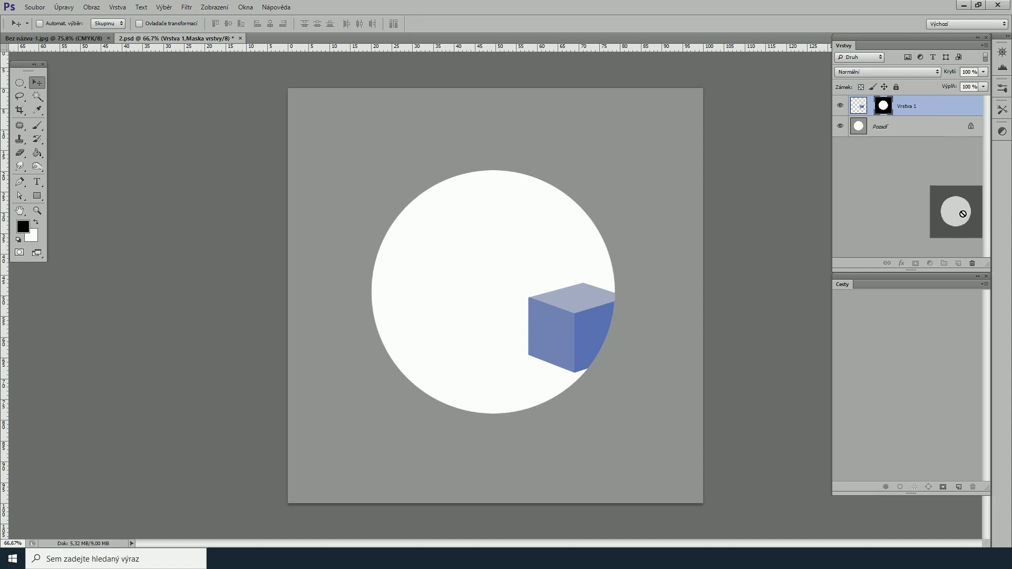
drag(962, 213, 974, 264)
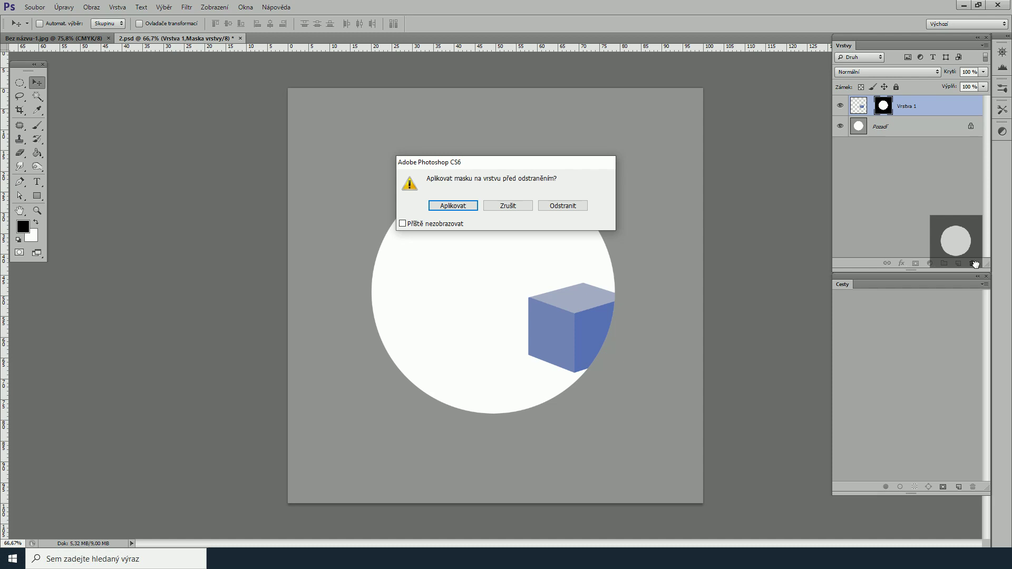
- Delete Vrstva 1's circle mask without applying it (Odstranit) so the whole cube shows
click(457, 205)
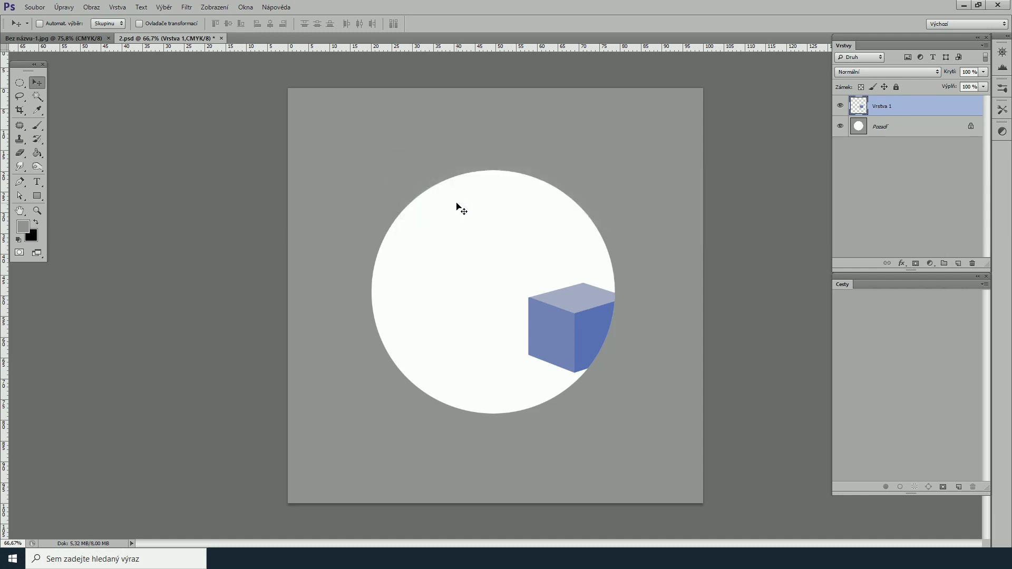
drag(561, 312, 481, 280)
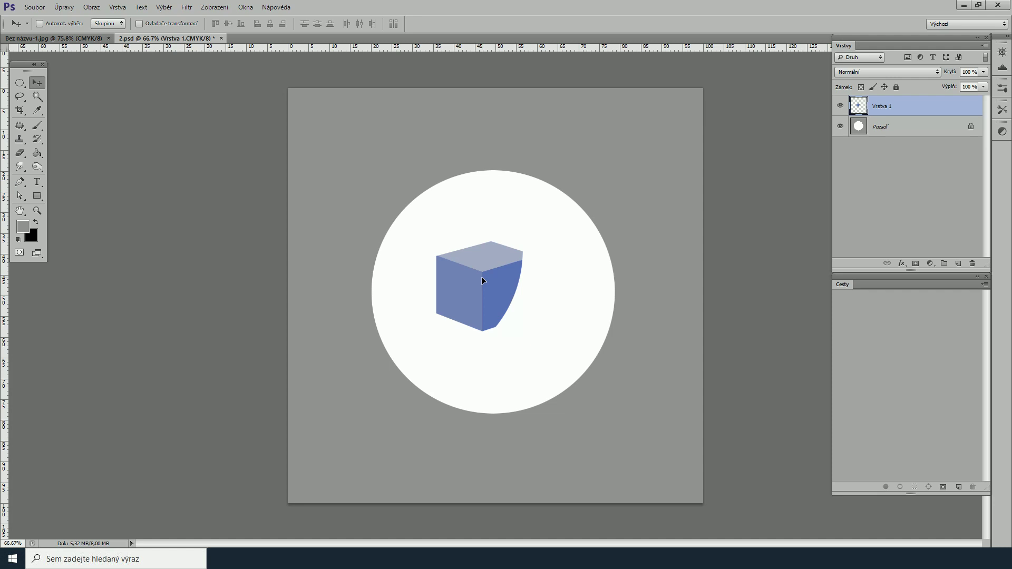
key(ctrl+z)
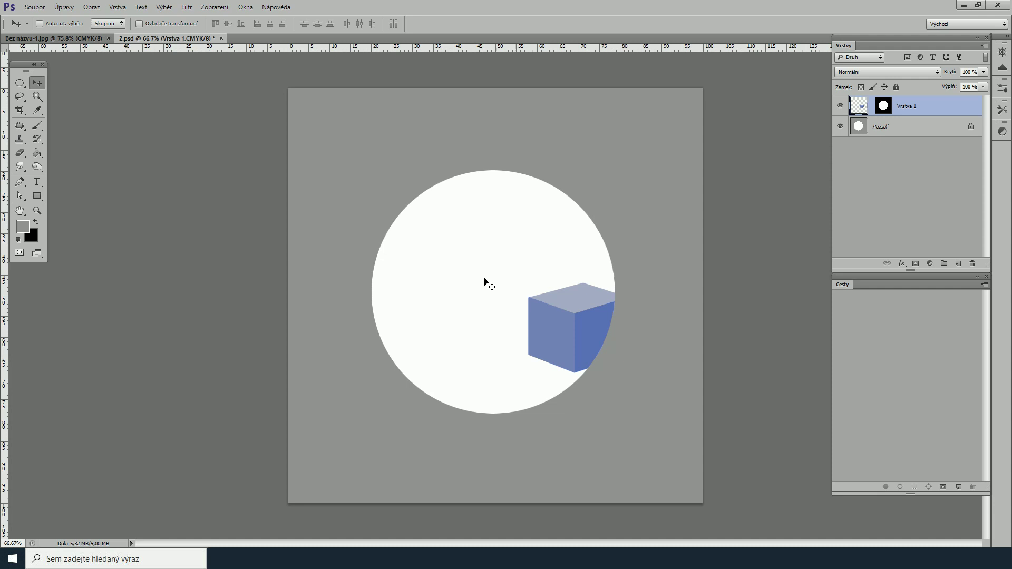
click(884, 106)
drag(884, 107, 973, 265)
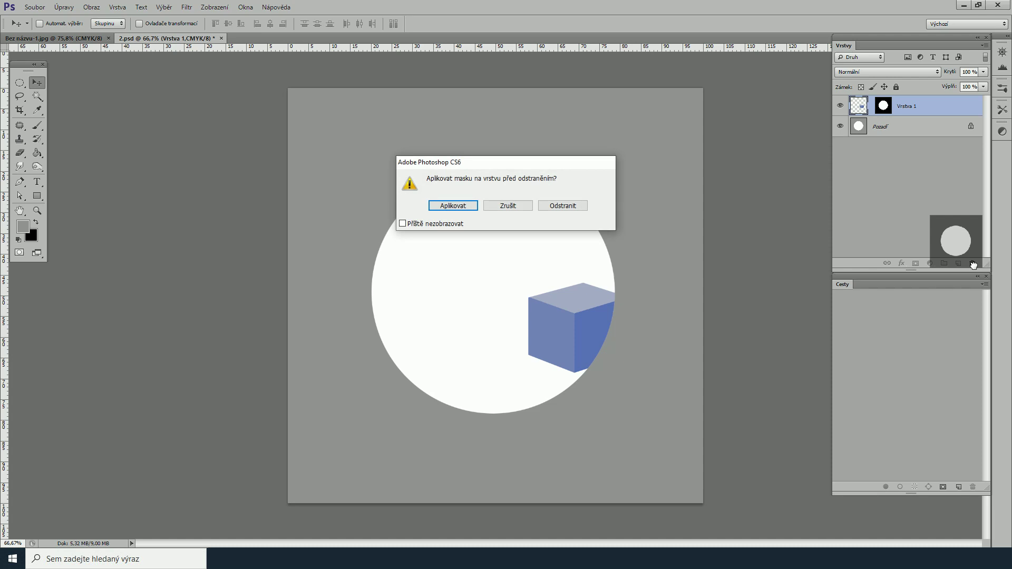
click(556, 206)
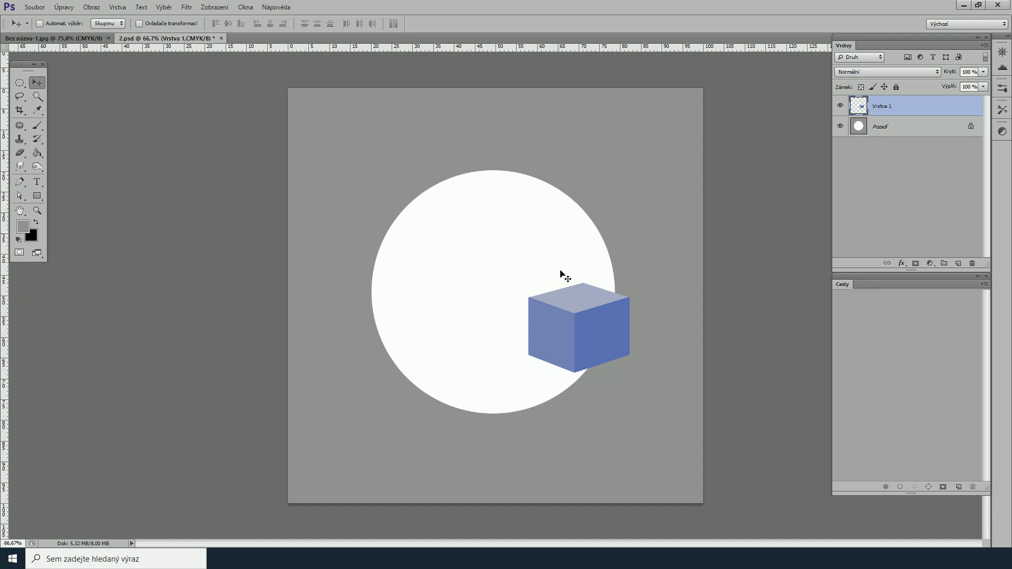
- Move the cube to the circle's top edge, hide Pozadí, and load the cube's pixel selection
mouse_move(585, 321)
mouse_down()
mouse_move(512, 208)
mouse_move(342, 236)
mouse_move(502, 439)
mouse_move(587, 157)
mouse_move(502, 197)
mouse_up()
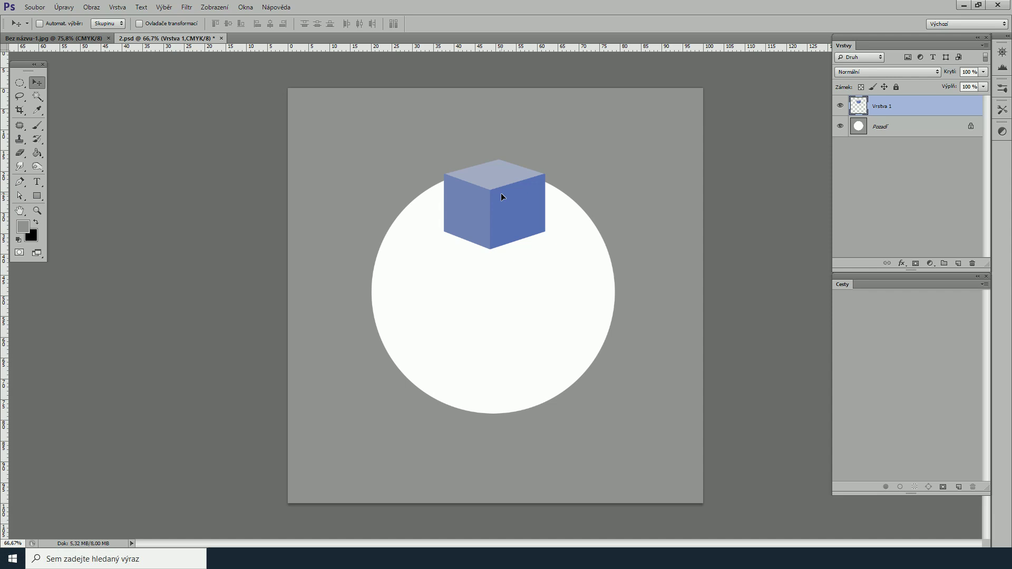
click(840, 126)
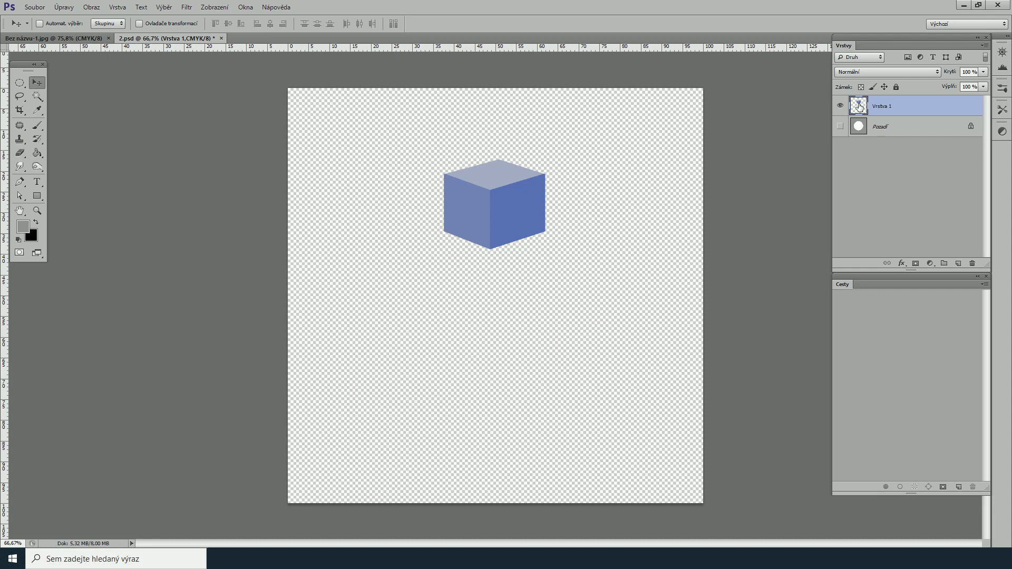
ctrl+click(860, 107)
- Show Pozadí again, cut the cube from Vrstva 1, and switch to Bez názvu-1.jpg
click(840, 126)
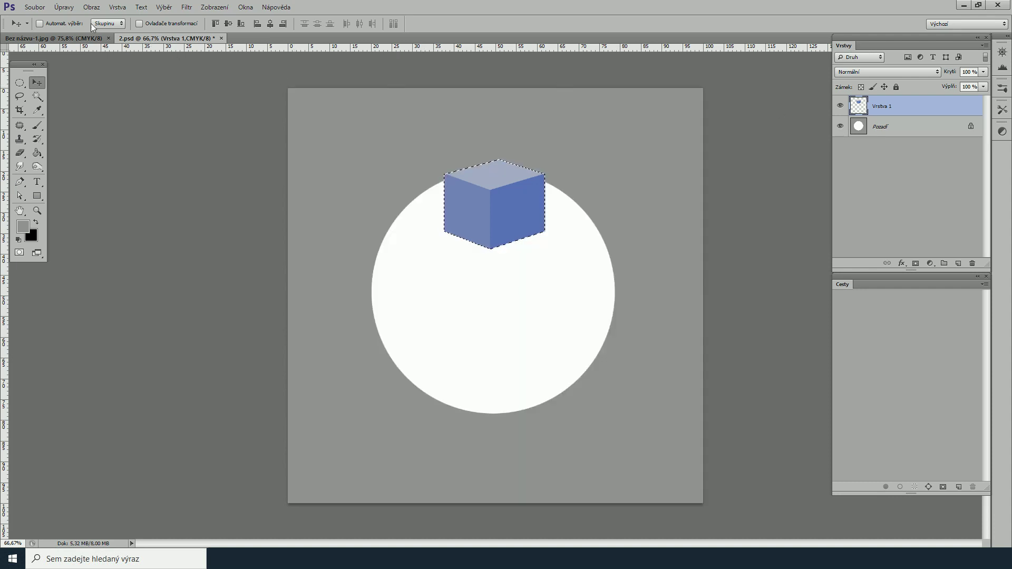
click(62, 8)
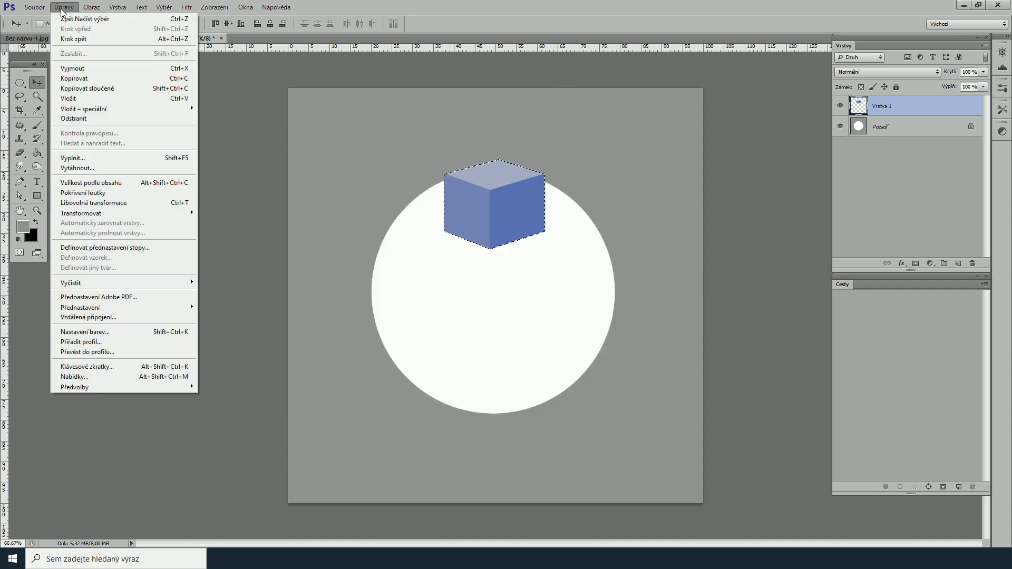
click(71, 69)
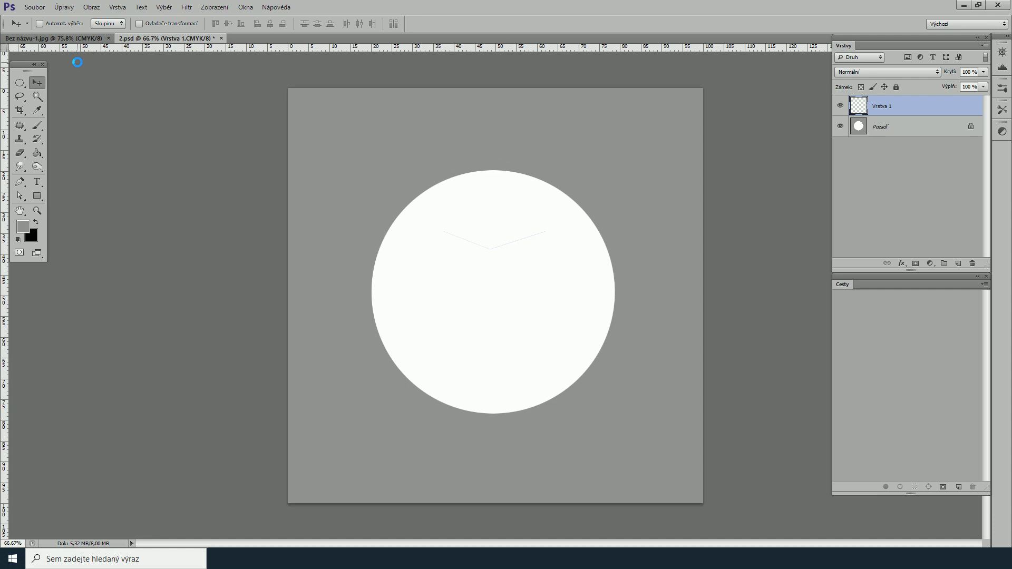
click(66, 41)
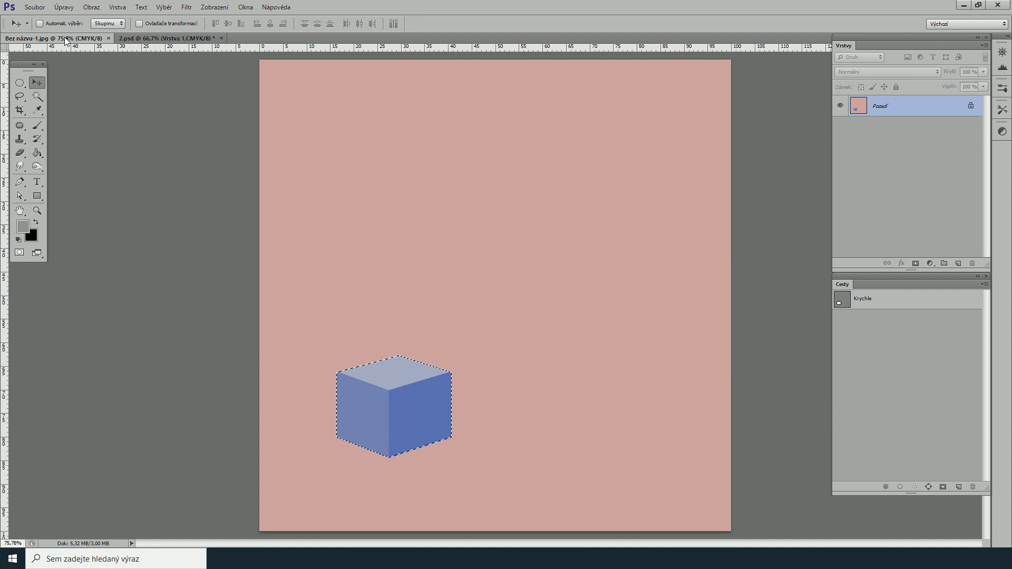
- Paste the cut cube into the pink document and drag it above the original cube
click(65, 8)
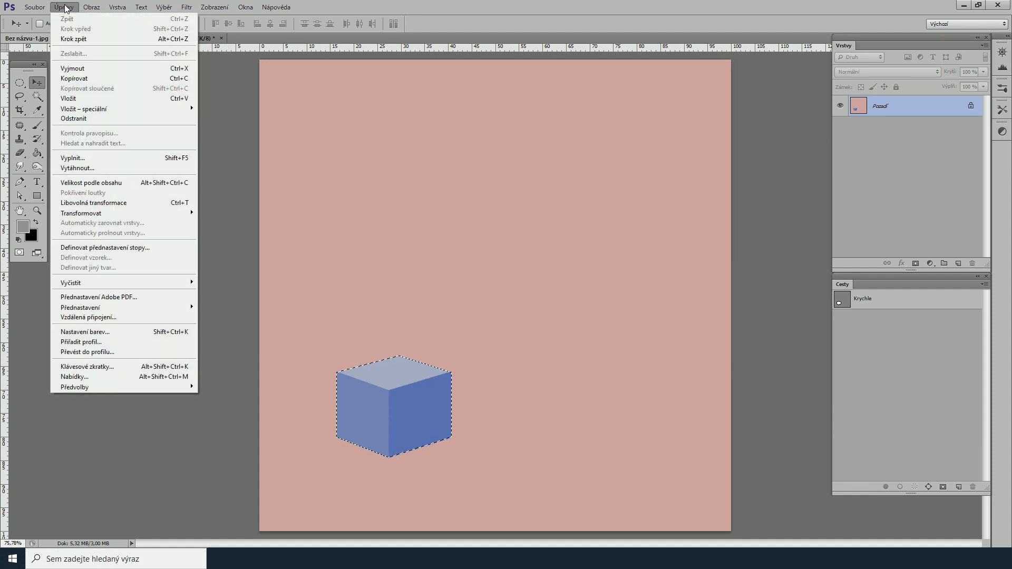
click(73, 98)
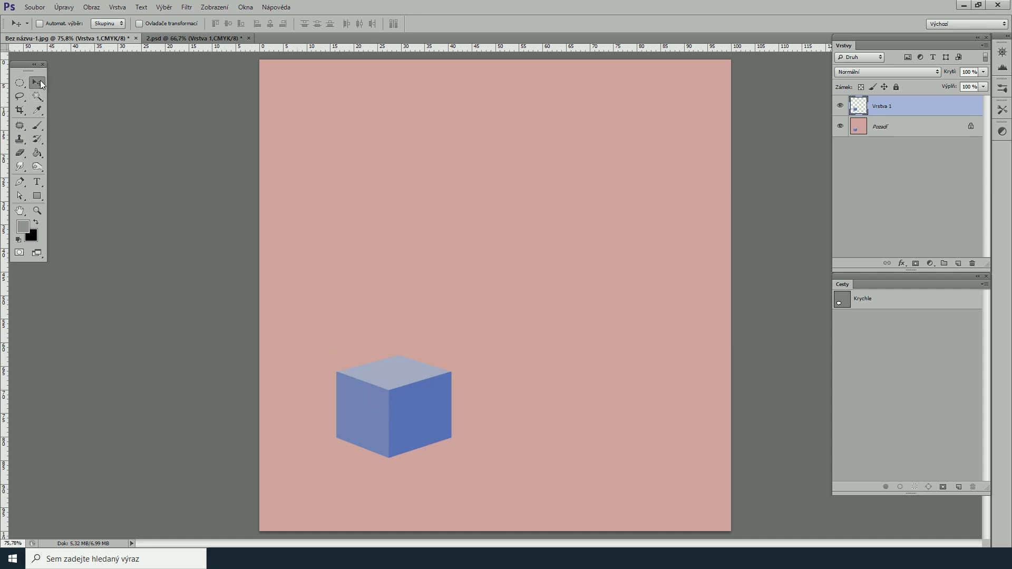
drag(386, 401, 385, 192)
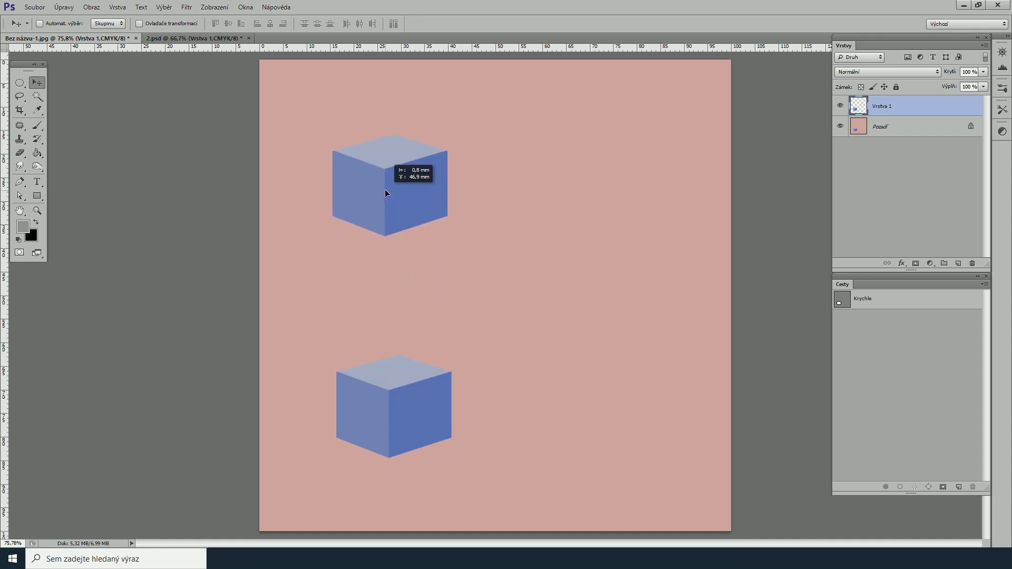